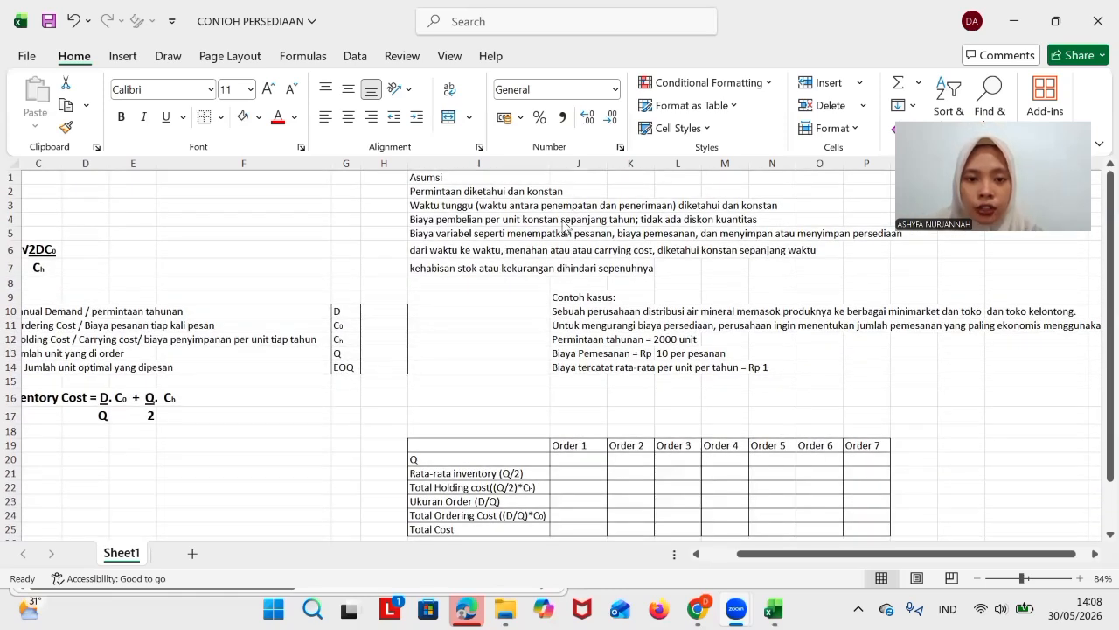
Examine the example case's annual demand, ordering cost and carrying cost alongside the EOQ formula, variable definitions and empty input table
scroll(577, 298, "left", 1)
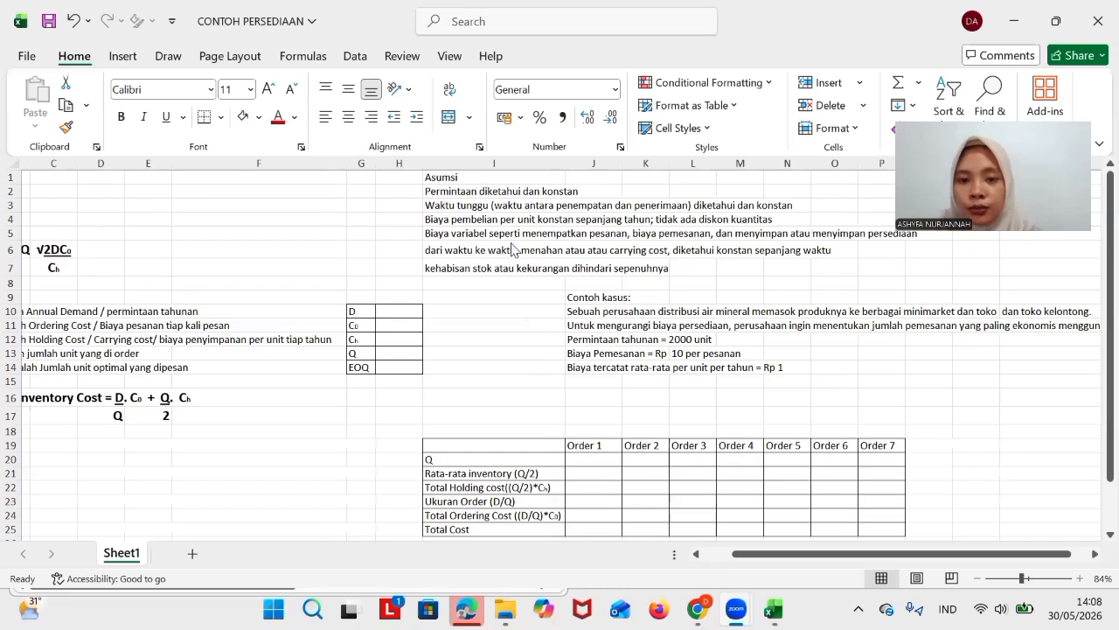
scroll(644, 324, "right", 2)
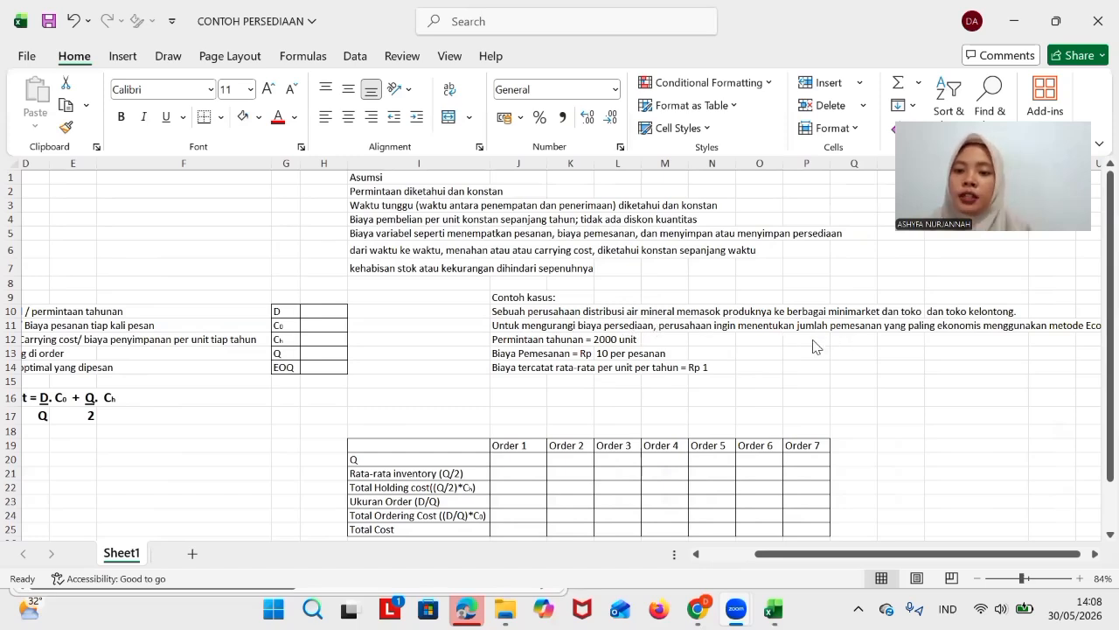
scroll(934, 390, "right", 3)
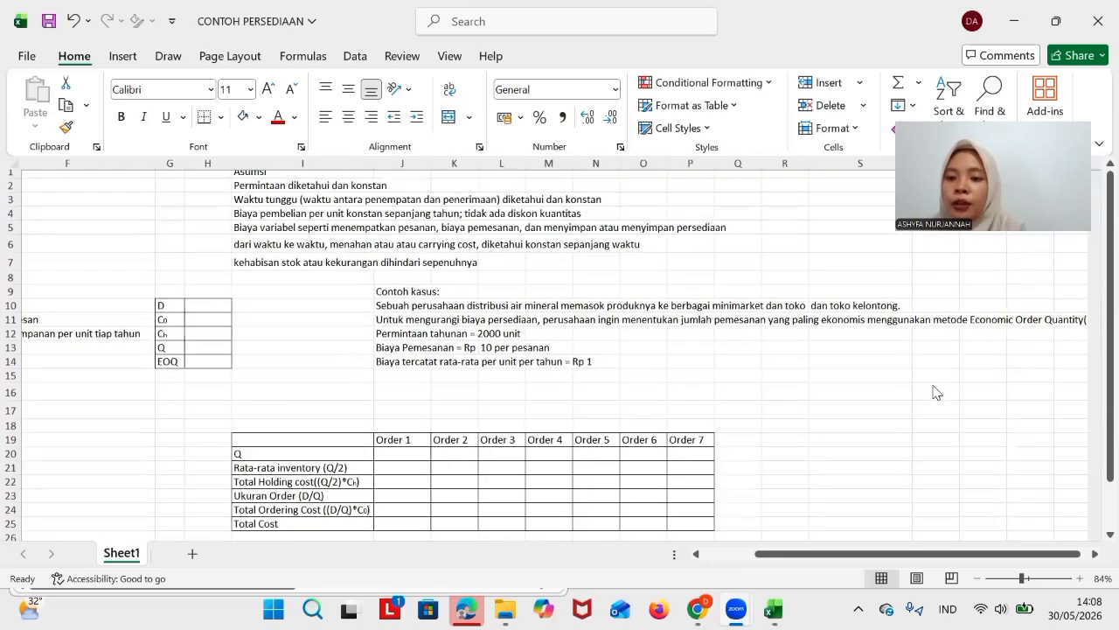
scroll(933, 390, "right", 2)
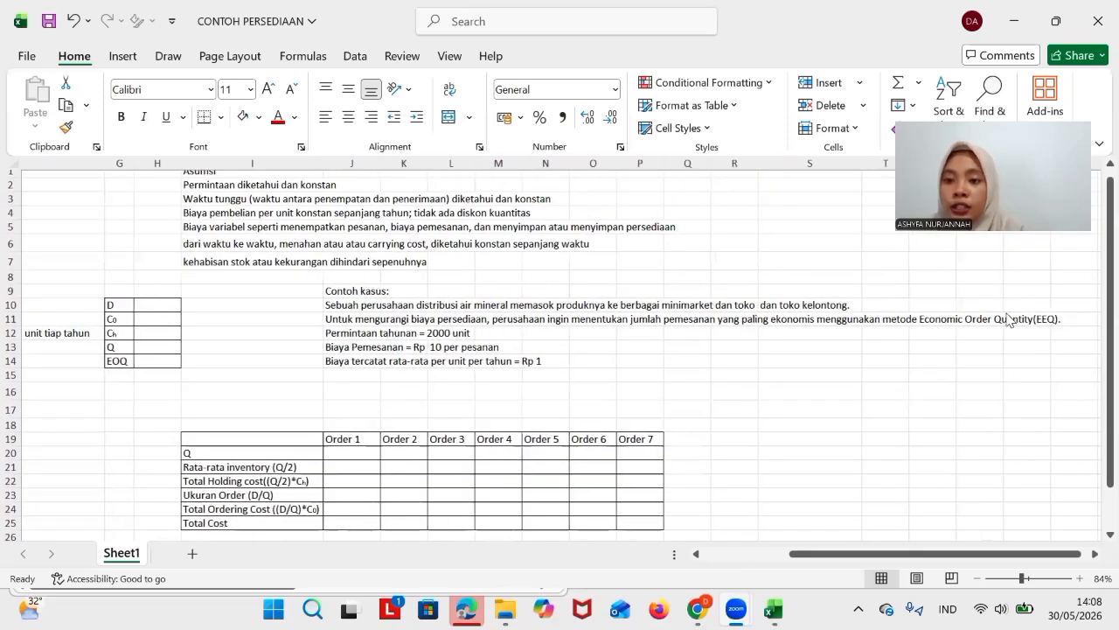
scroll(1023, 324, "right", 1)
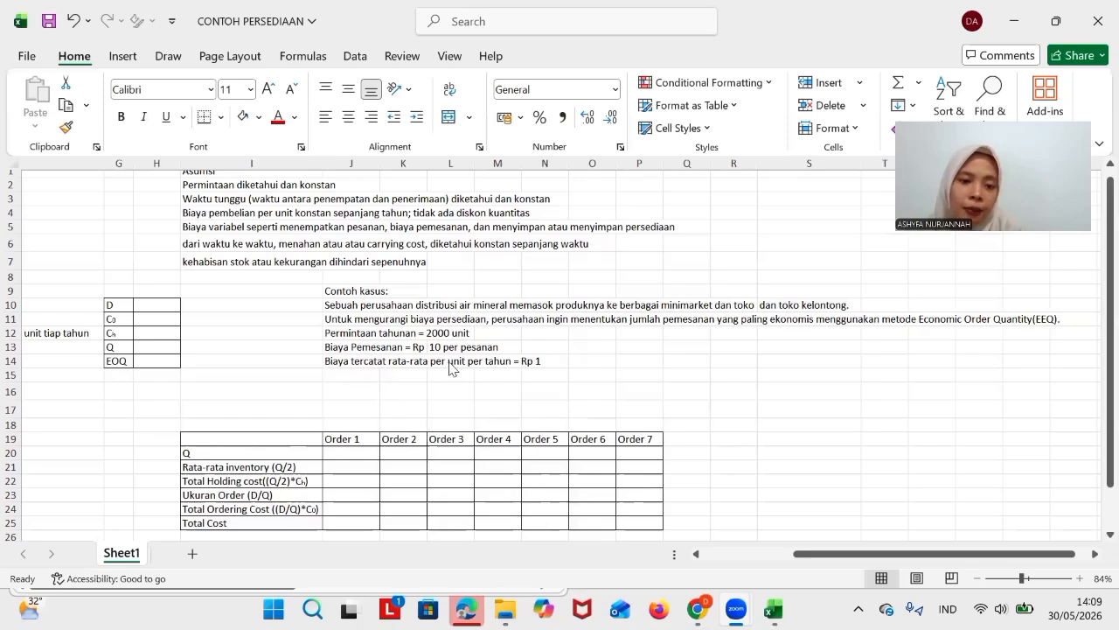
scroll(561, 375, "left", 5)
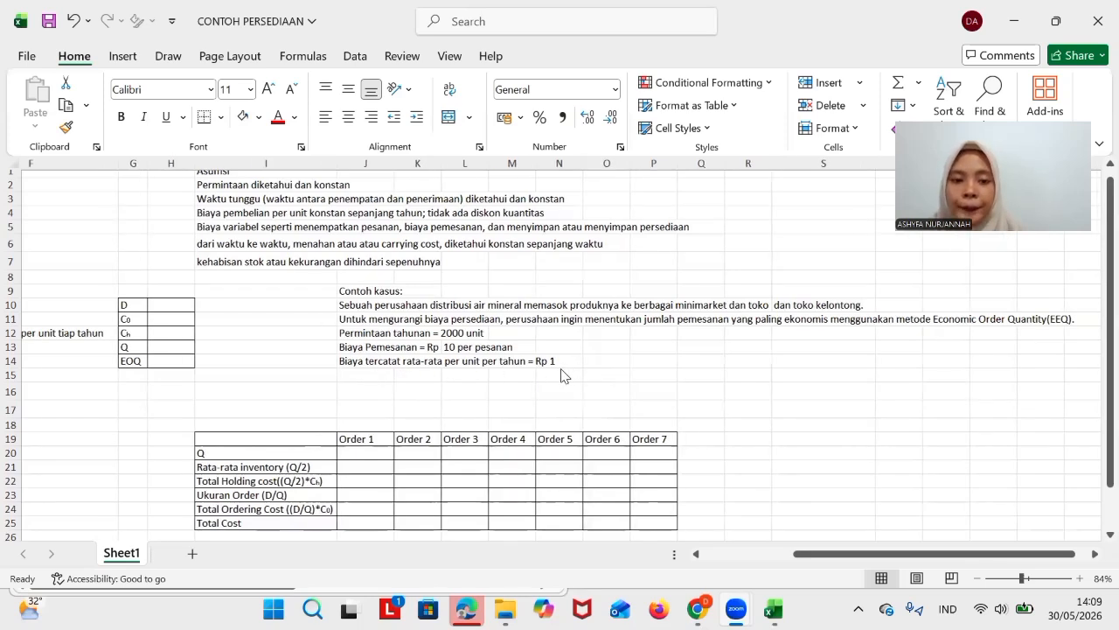
scroll(562, 375, "left", 3)
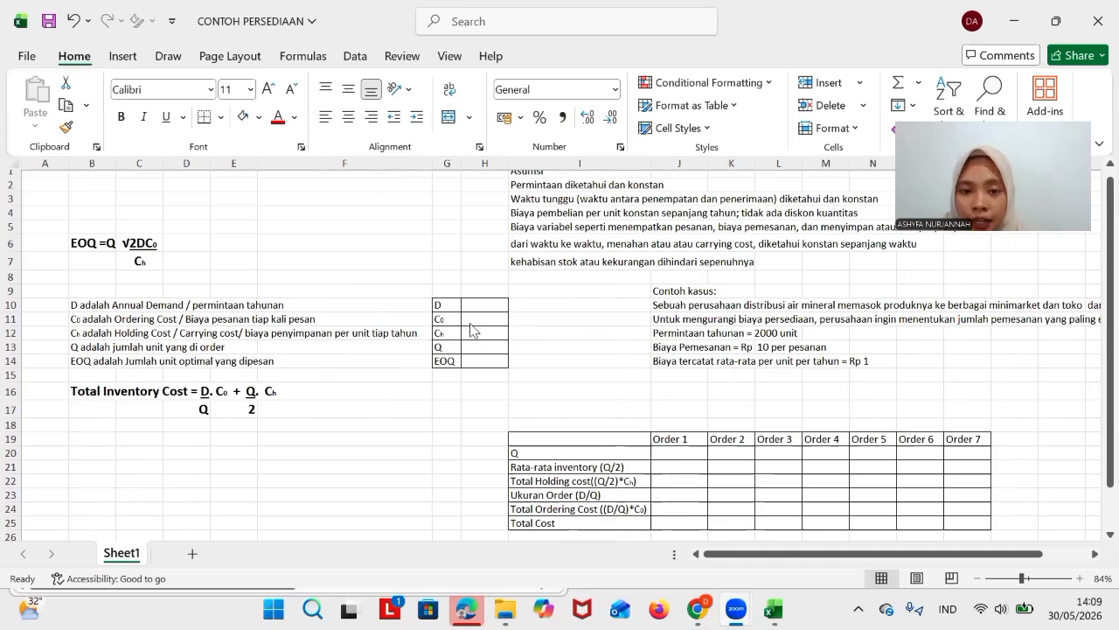
scroll(504, 337, "right", 2)
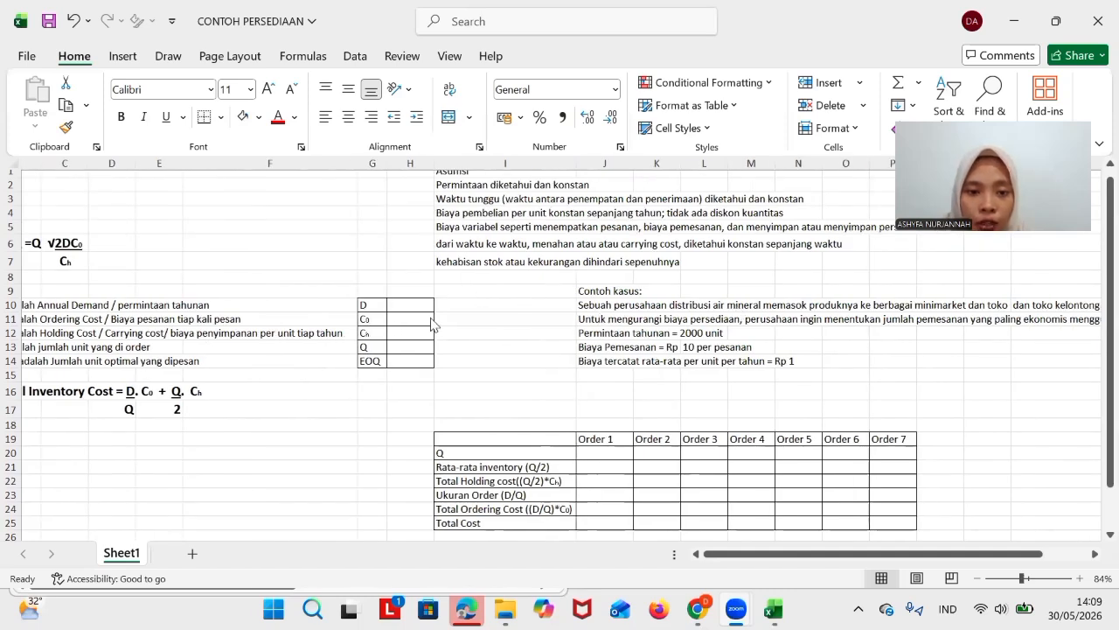
scroll(405, 320, "right", 1)
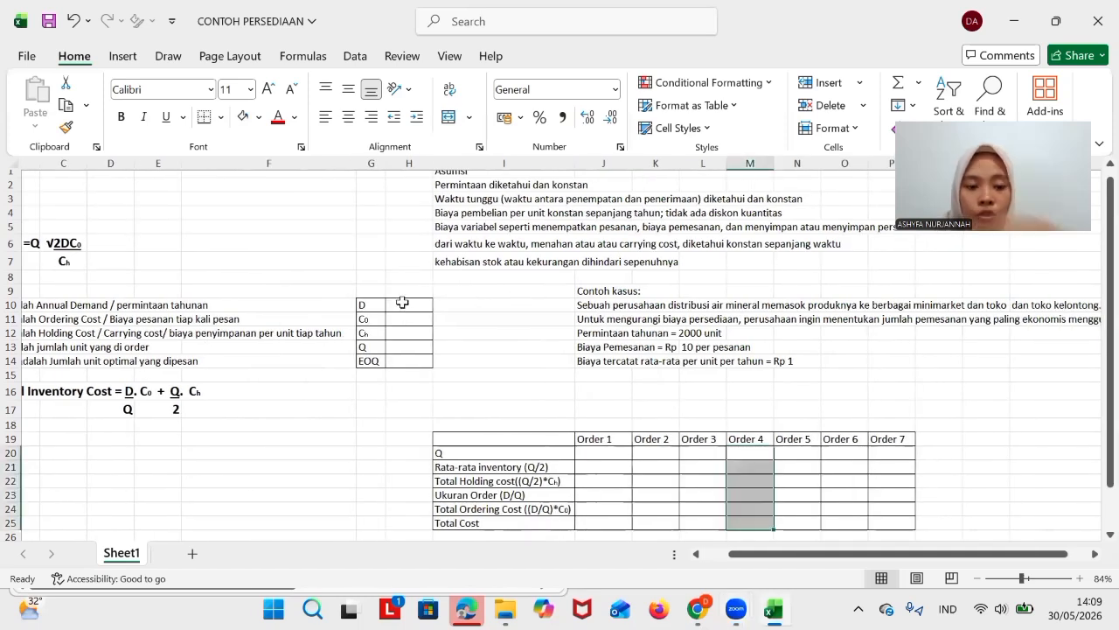
Fill the parameter table with D = 2000 in H10, C₀ = 10 in H11 and Cₕ = 1 in H12
left_click(402, 304)
type("2000")
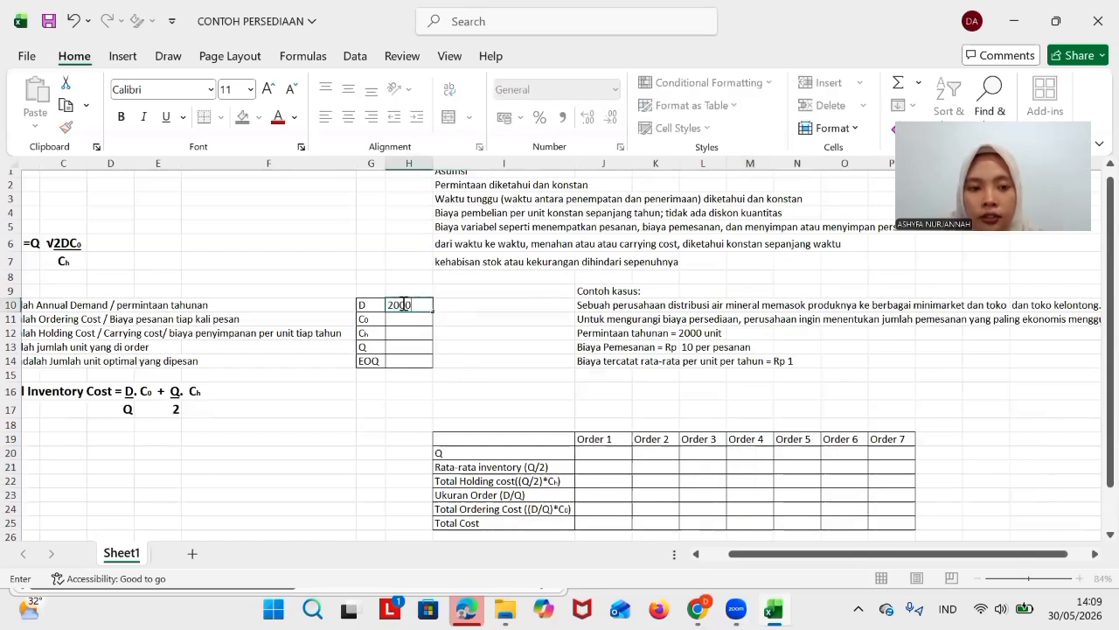
key("Return")
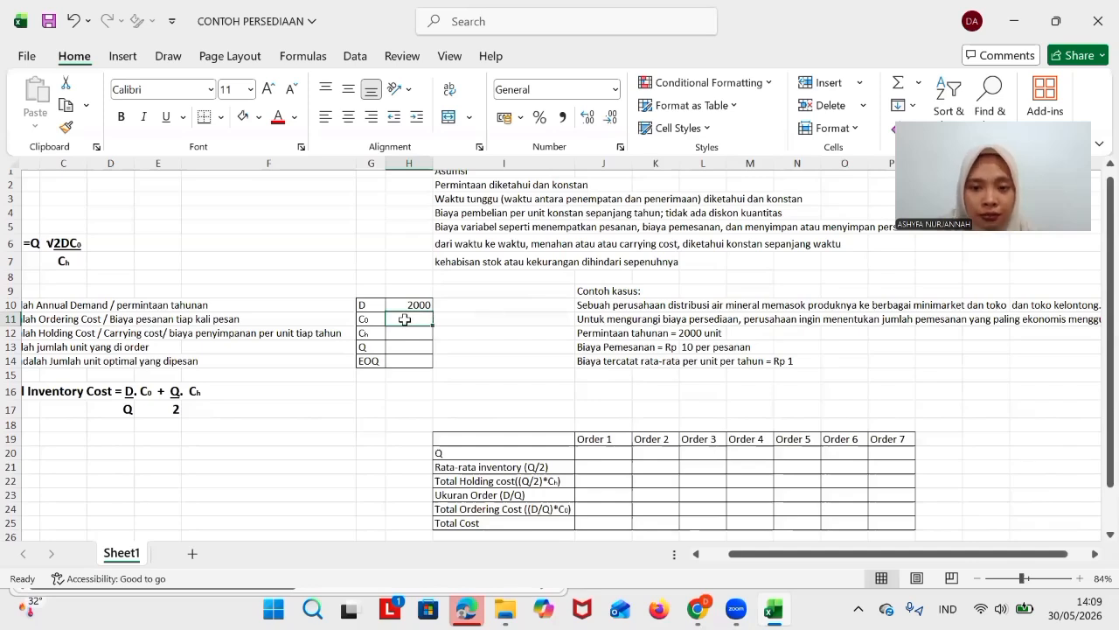
type("10")
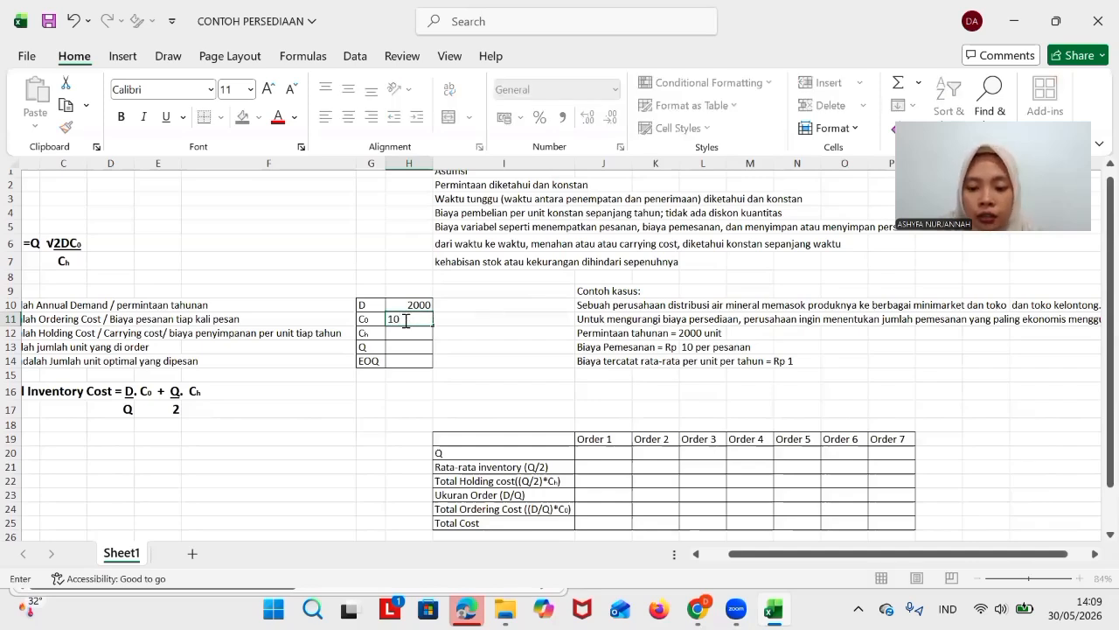
key("Return")
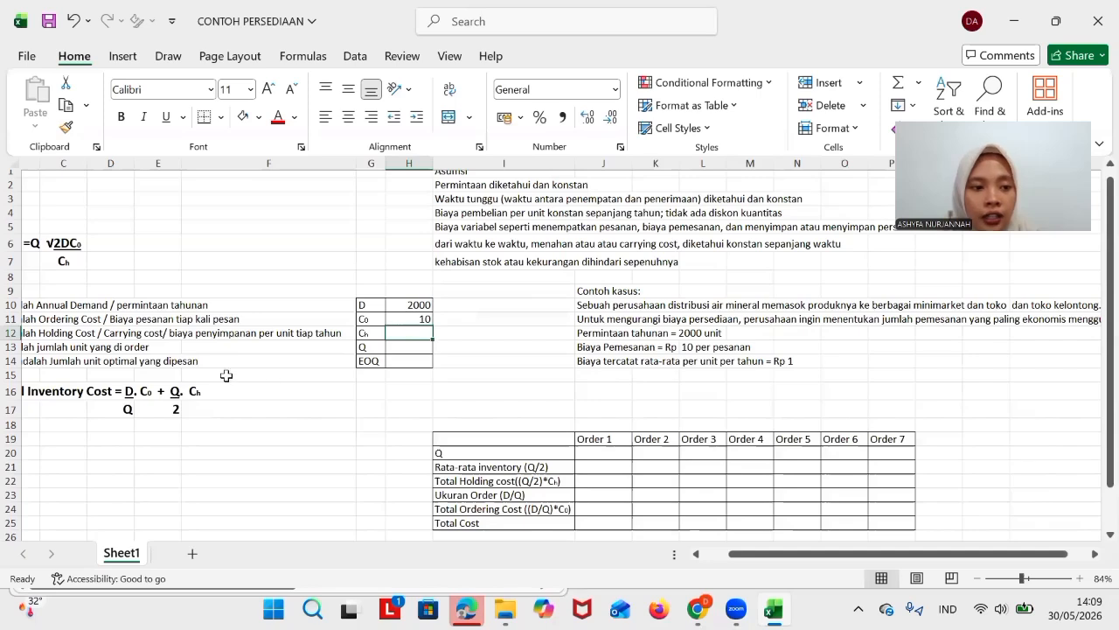
scroll(112, 350, "left", 1)
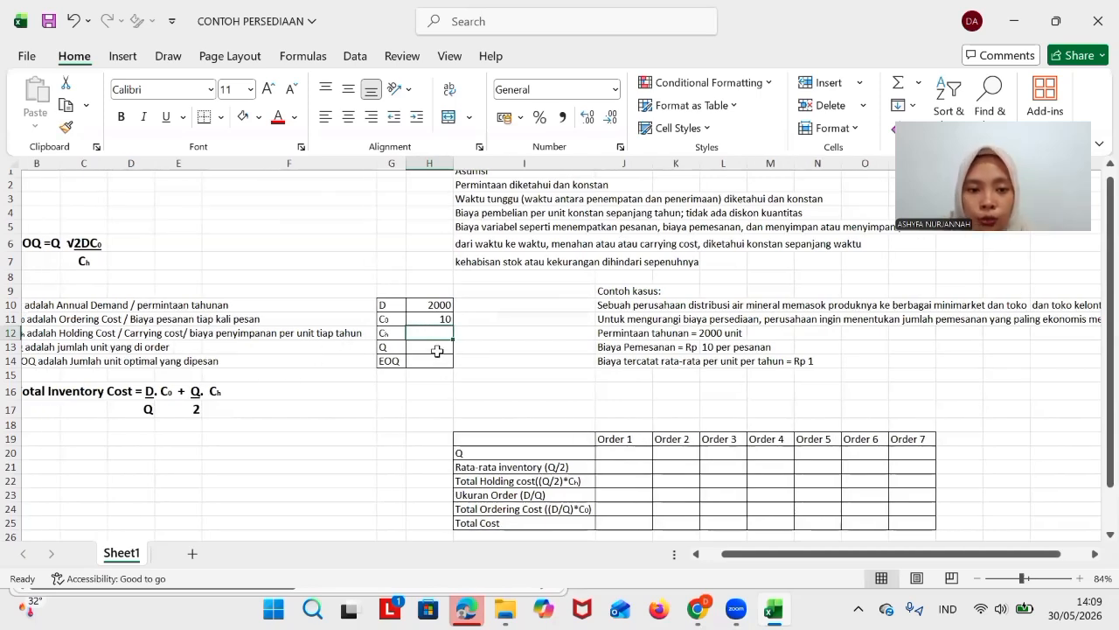
type("1")
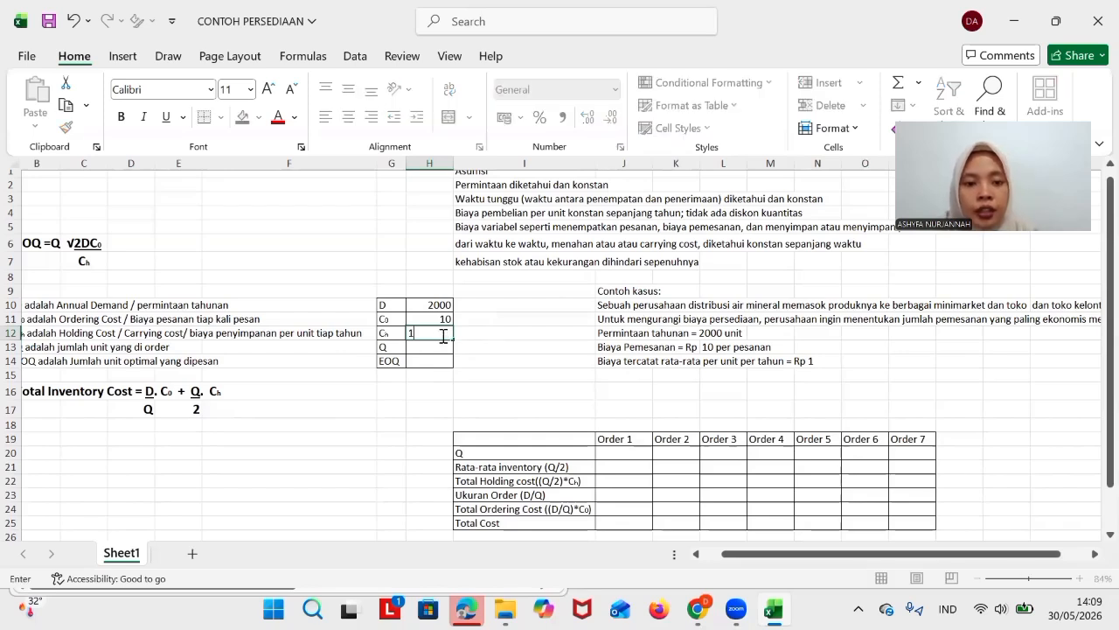
key("Return")
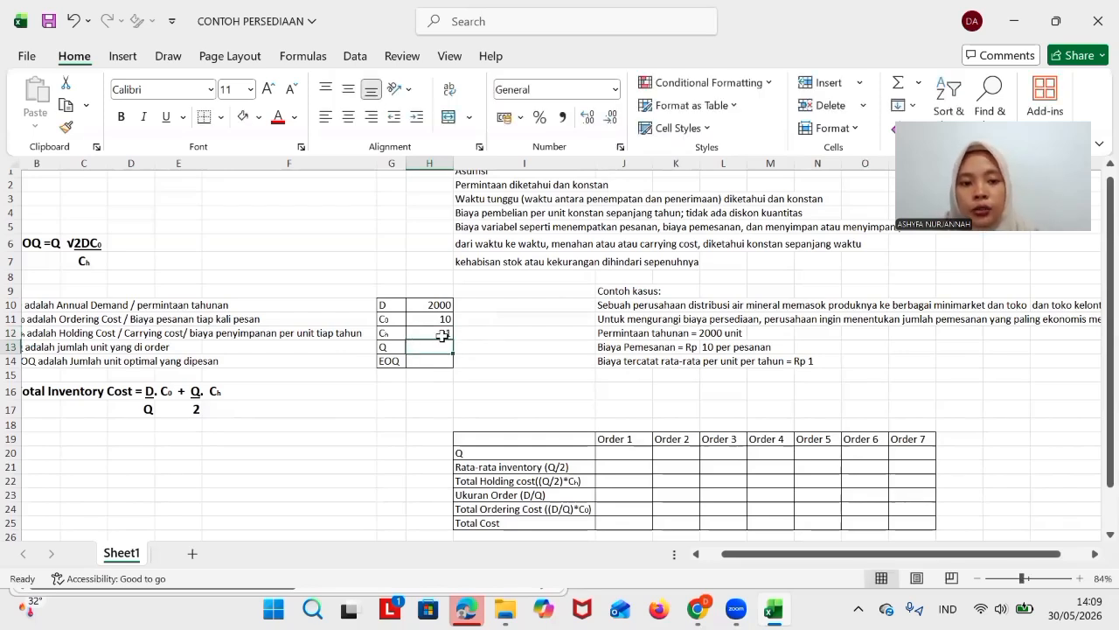
Fill the Q row for Order 1 through Order 7 with 50, 100, 150, 200, 250, 300 and 400
scroll(442, 334, "right", 2)
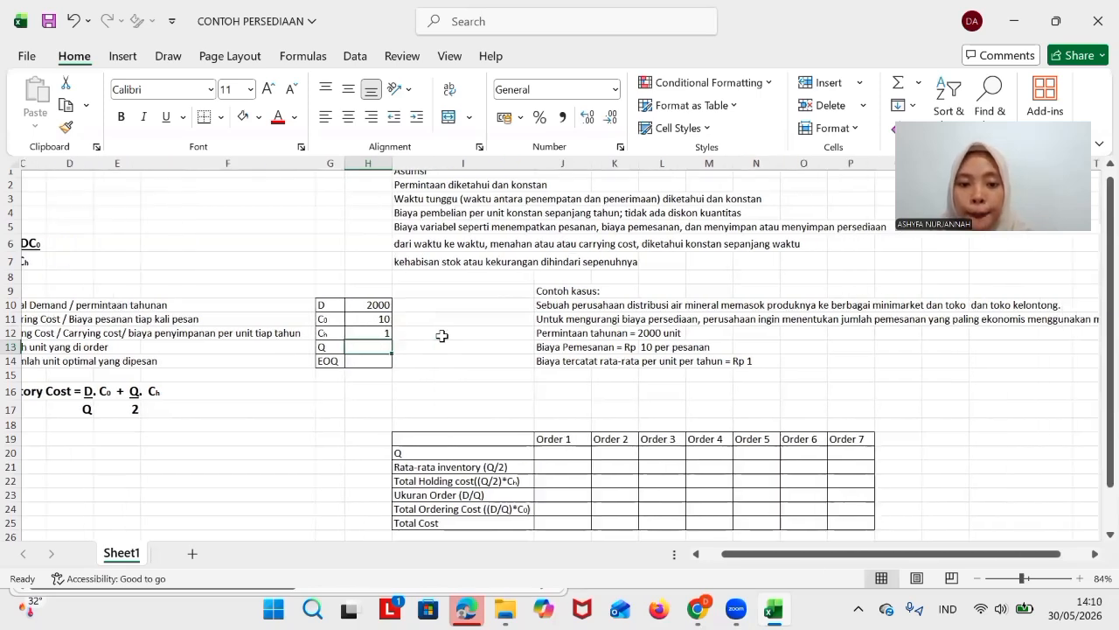
scroll(546, 389, "down", 2)
scroll(547, 390, "down", 1)
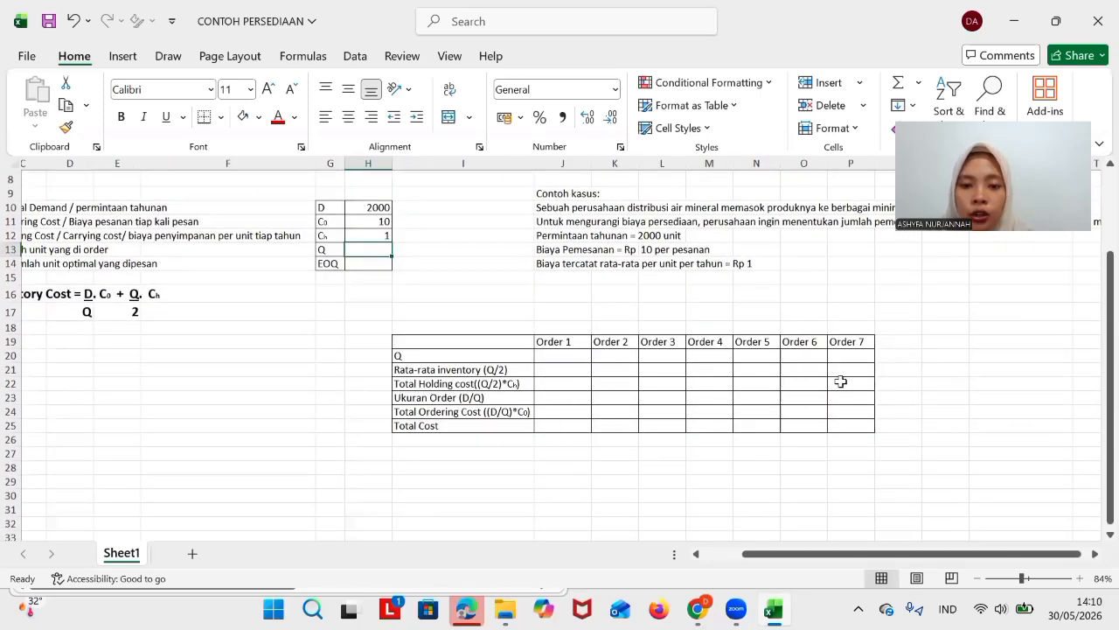
scroll(388, 370, "left", 2)
scroll(388, 370, "left", 2)
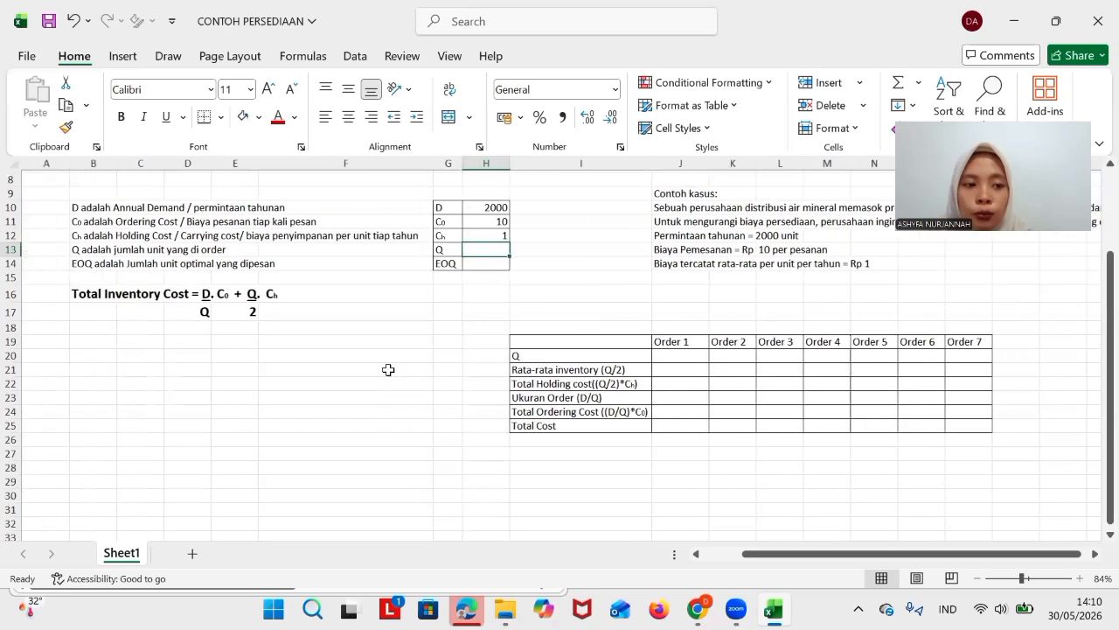
scroll(389, 370, "right", 3)
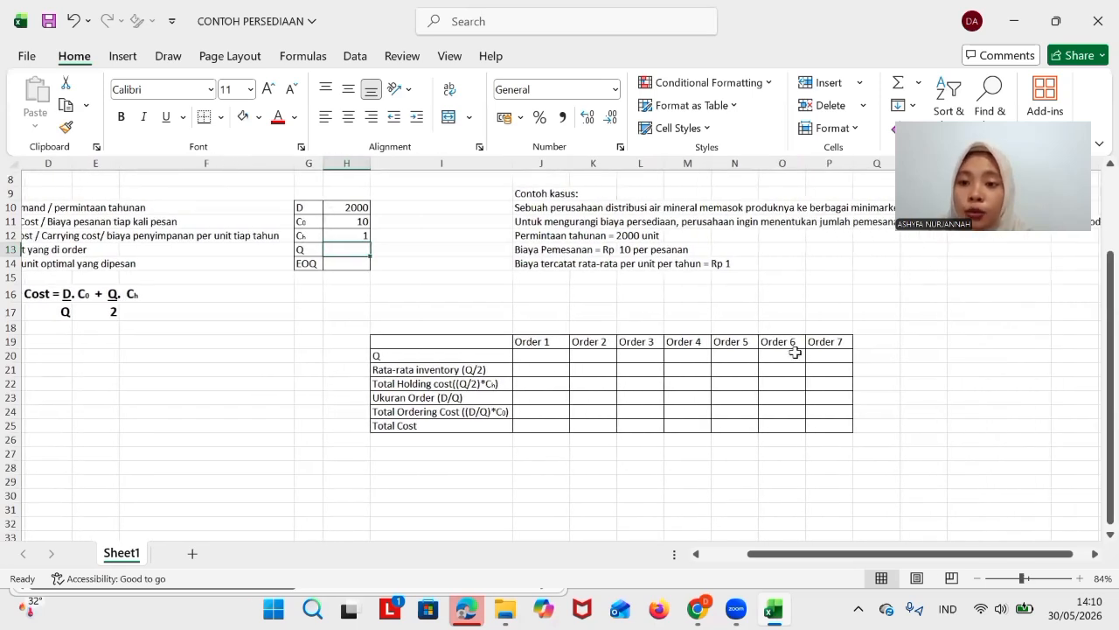
left_click(546, 357)
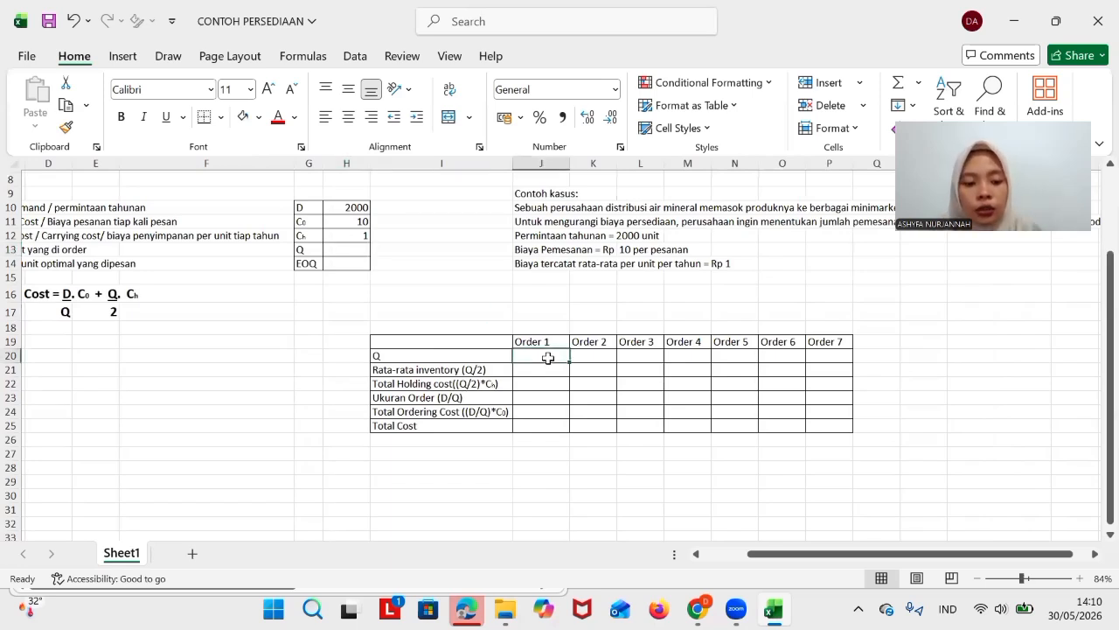
type("50")
key("Tab")
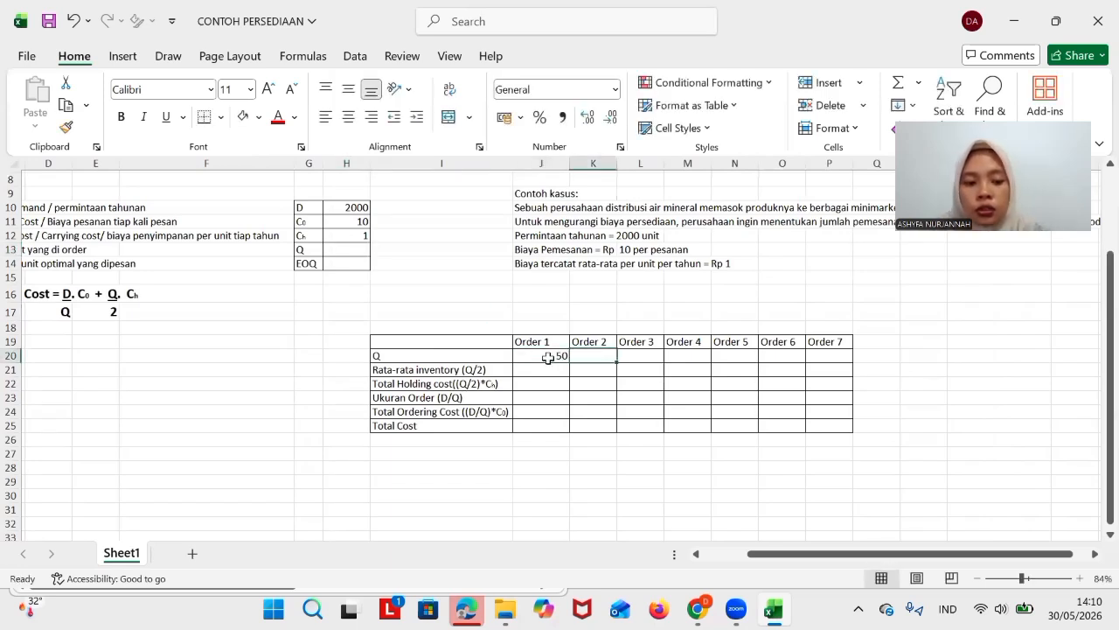
type("100")
key("Tab")
type("15")
key("Tab")
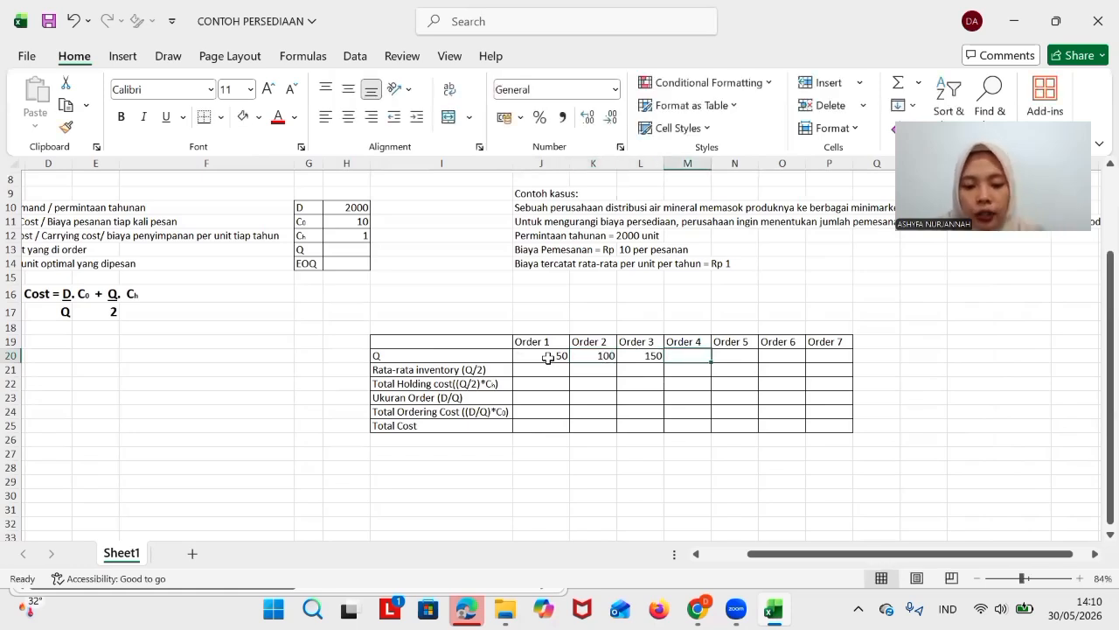
type("200")
key("Tab")
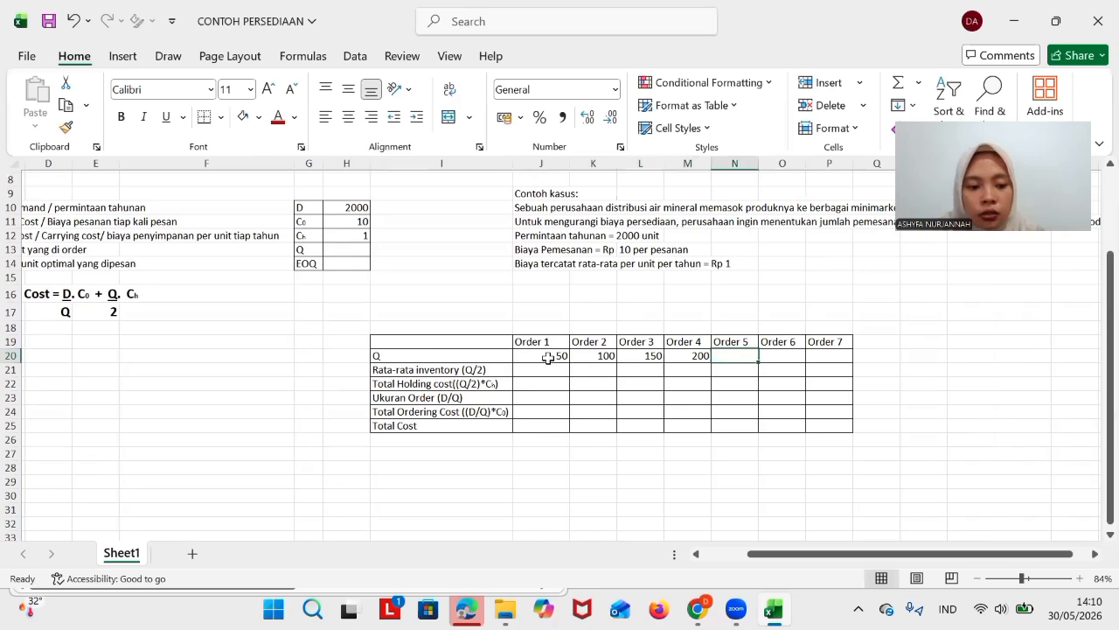
type("250")
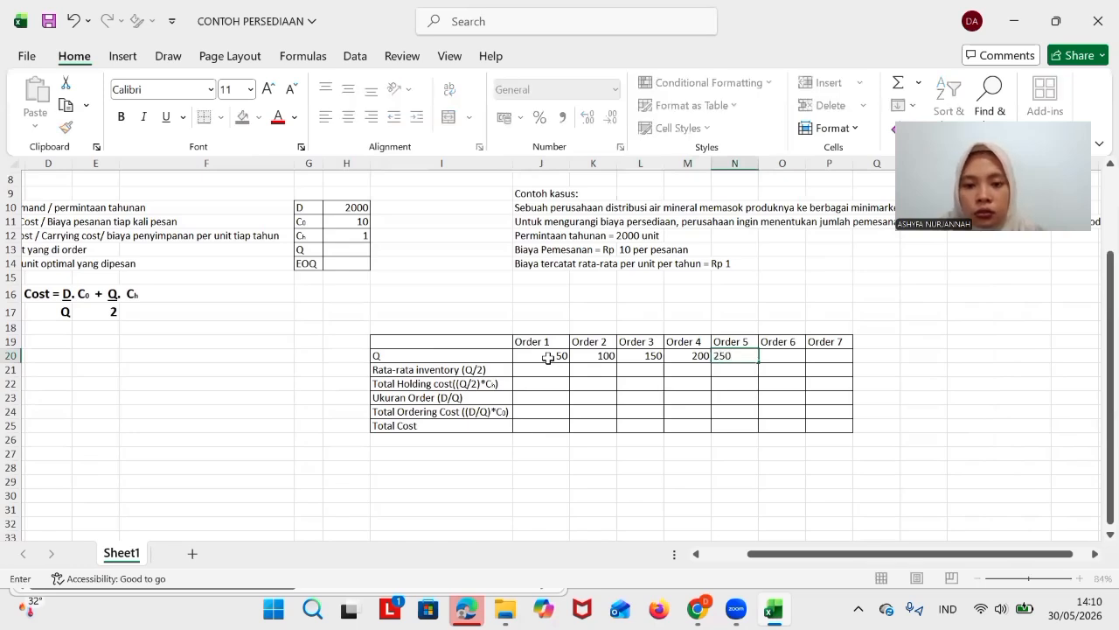
key("Tab")
type("3")
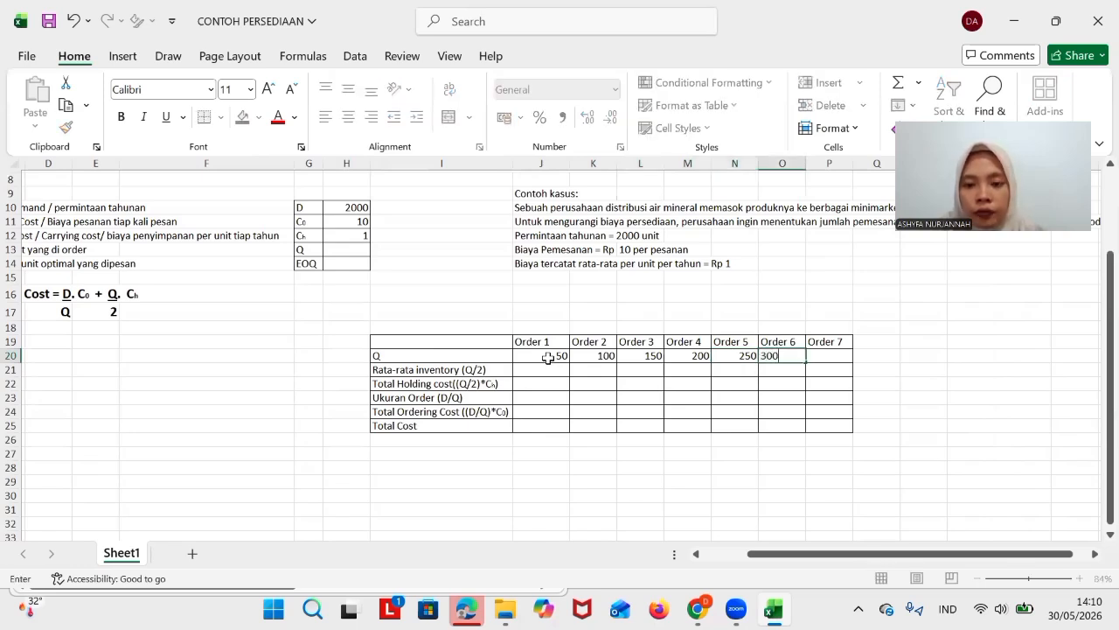
key("Tab")
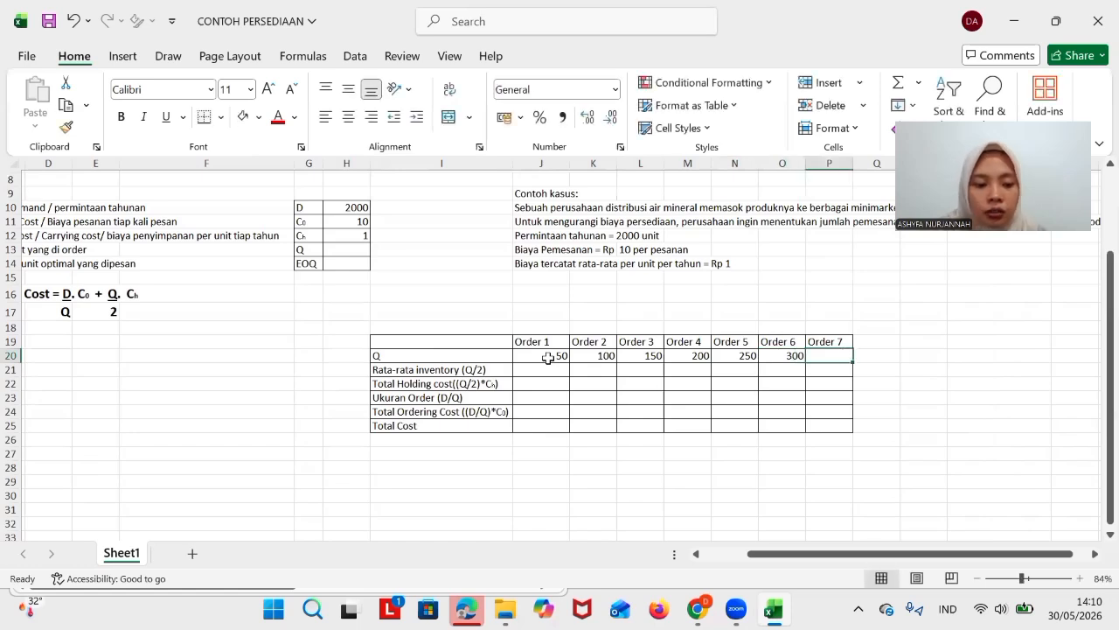
type("350")
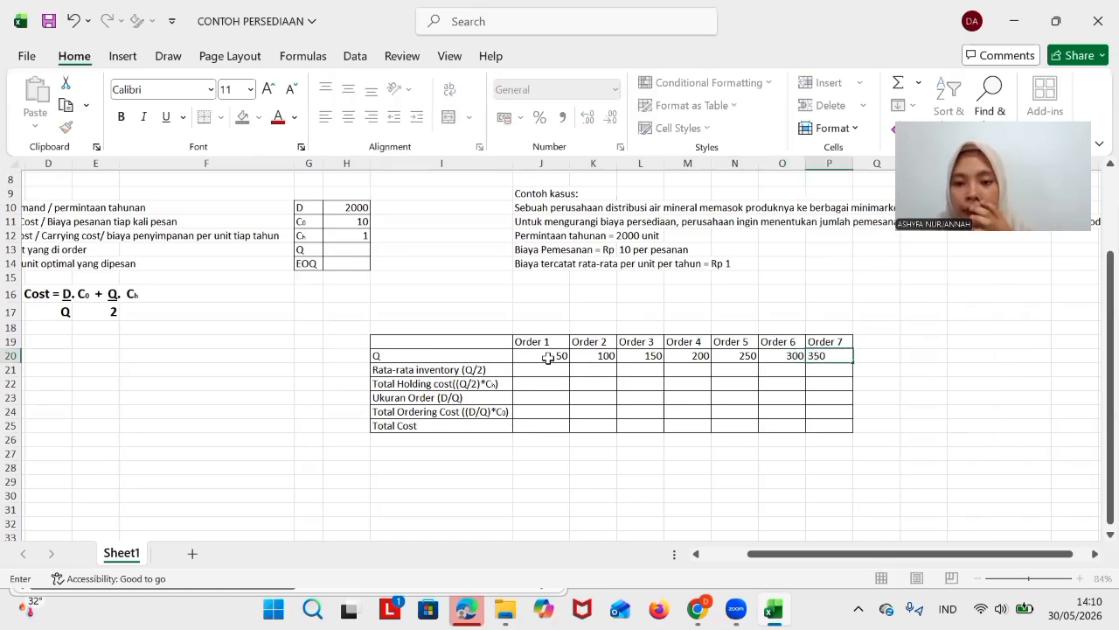
key("BackSpace")
key("BackSpace")
key("BackSpace")
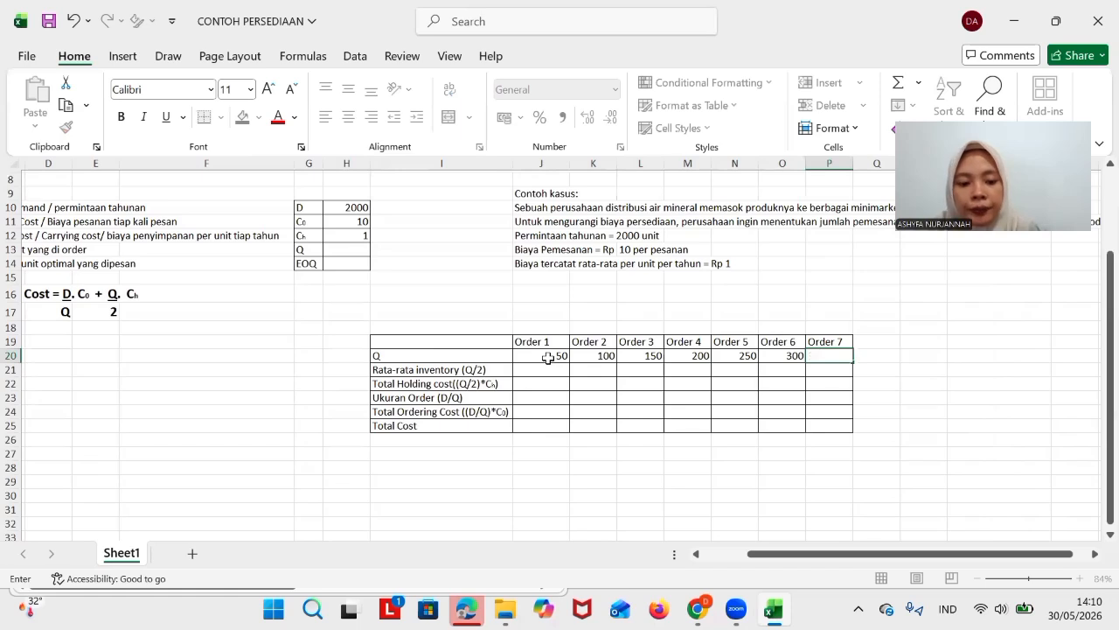
type("400")
key("Return")
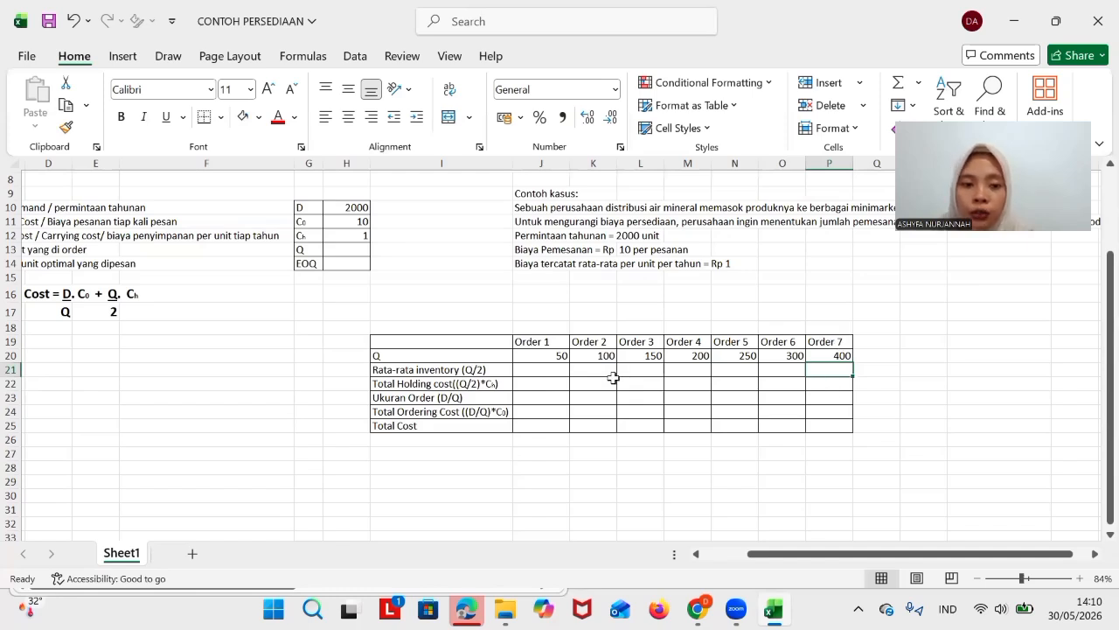
Calculate the average inventory for Order 1 in J21 with the formula =J20/2
left_click(531, 370)
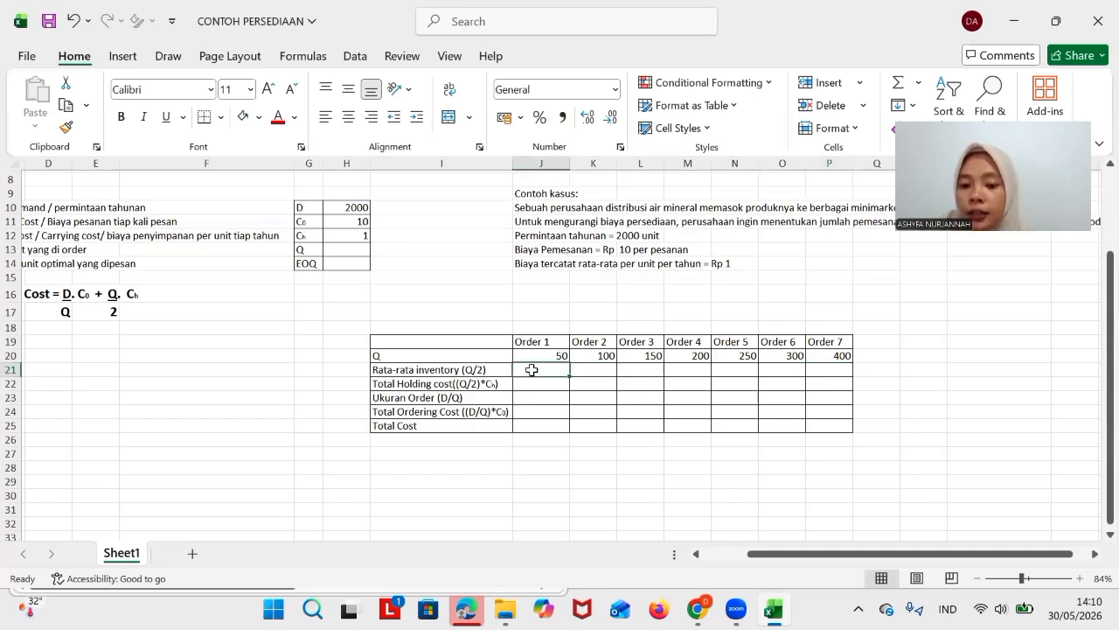
type("=")
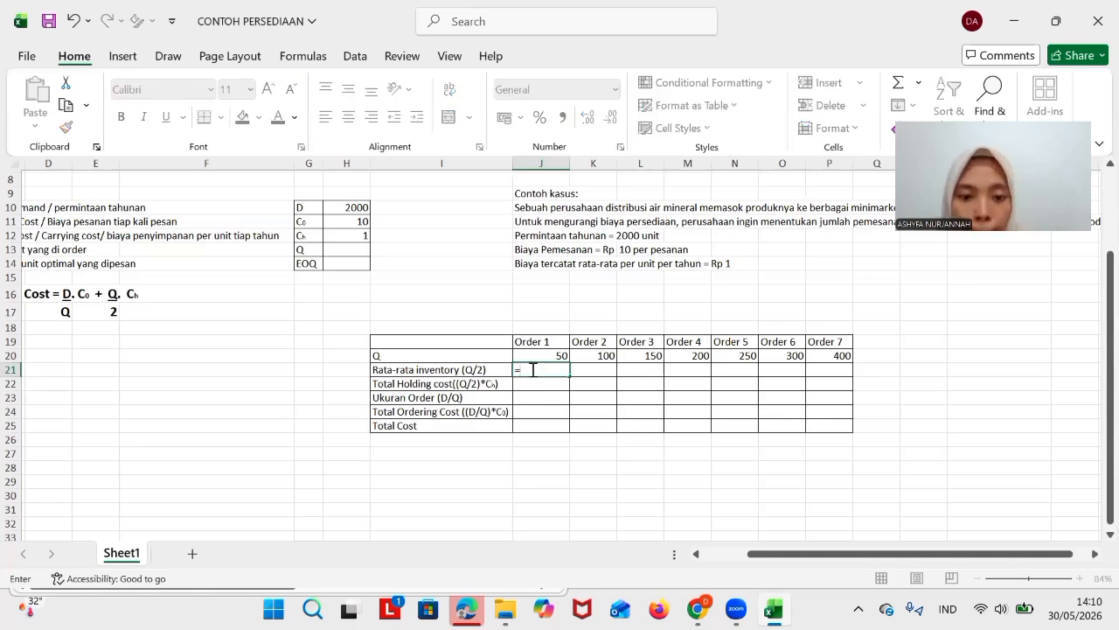
left_click(546, 355)
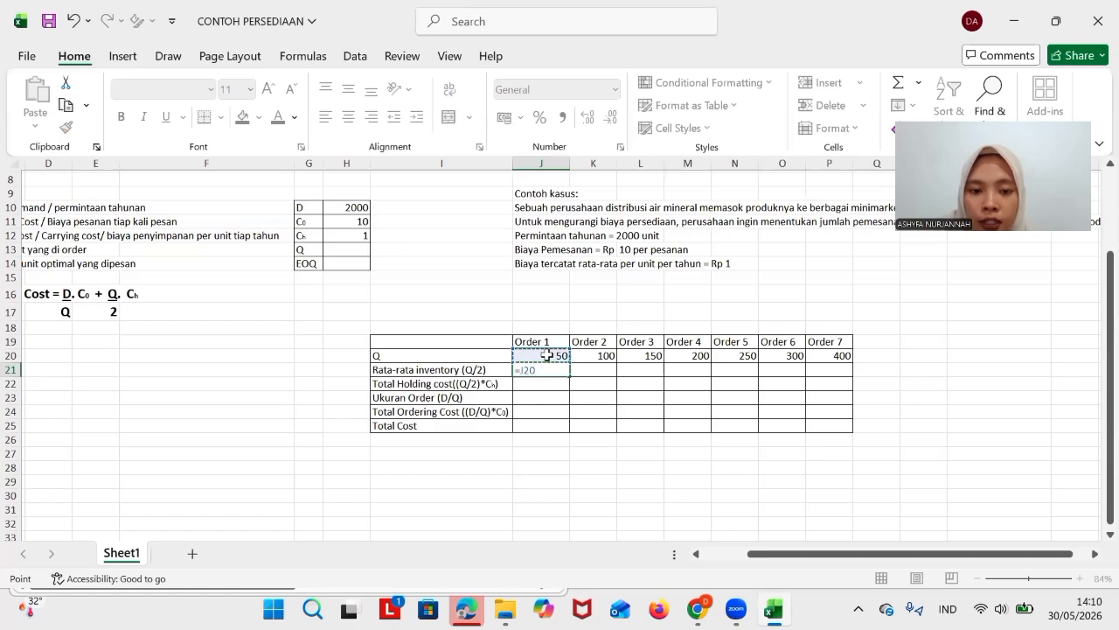
type("/2")
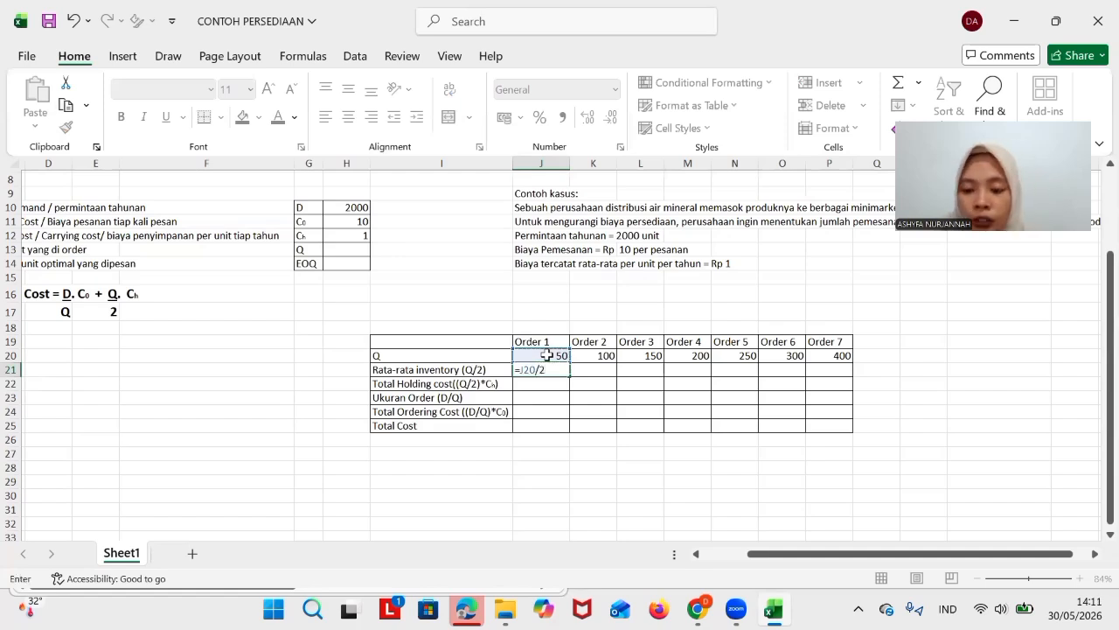
key("Return")
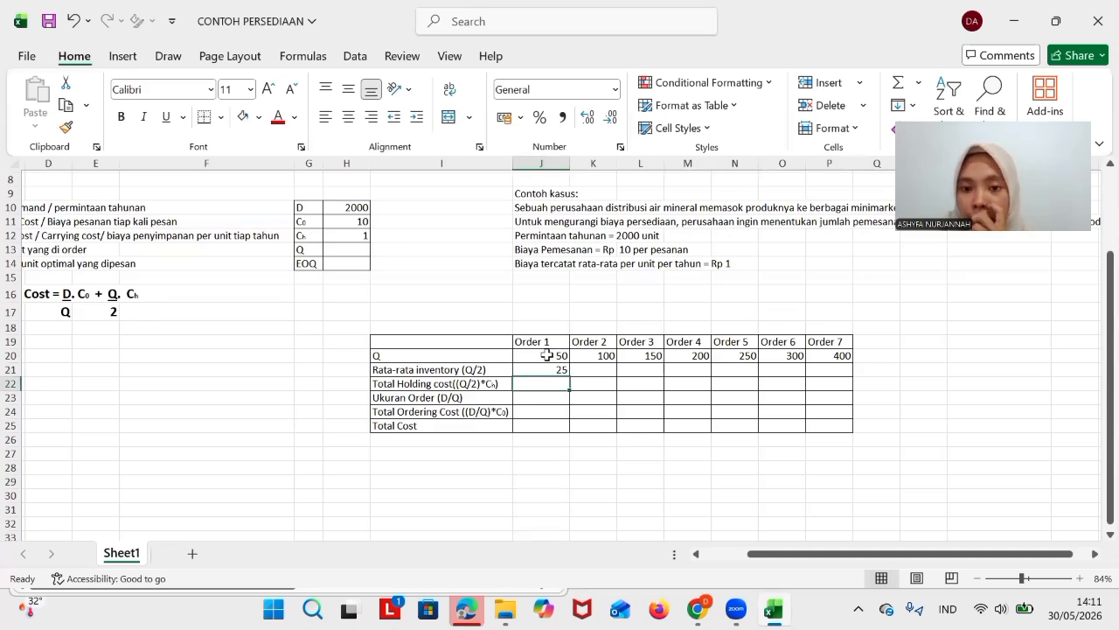
Copy the average inventory formula from J21 across Order 2 through Order 7
left_click(561, 370)
left_click_drag(568, 375, 838, 376)
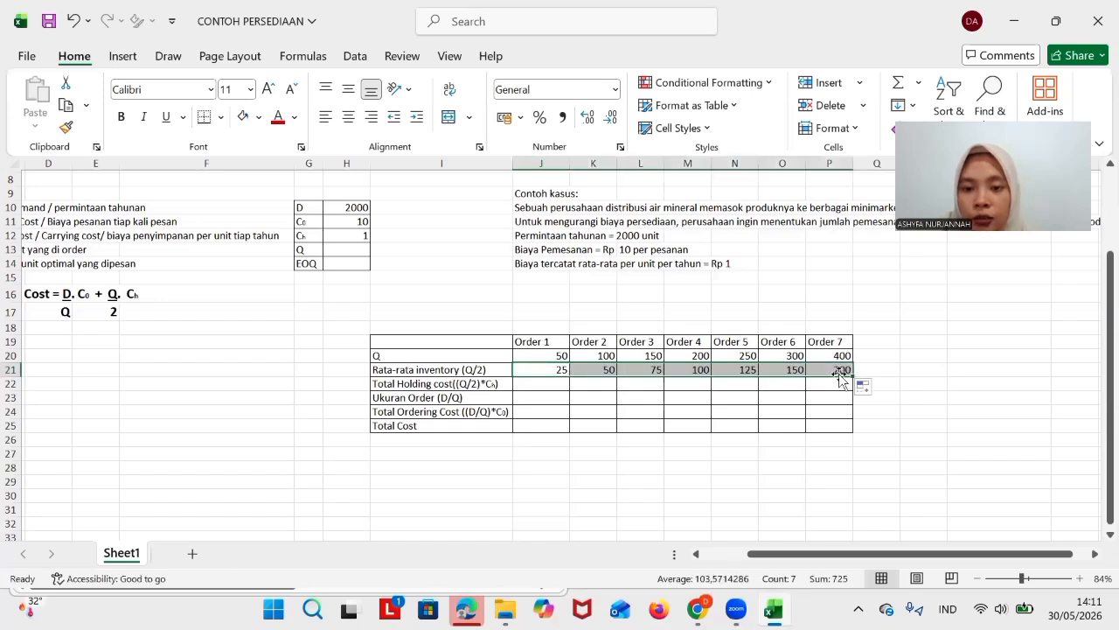
Calculate the total holding cost in J22 with =J21*$H$12 and copy the formula across to Order 7
left_click(545, 384)
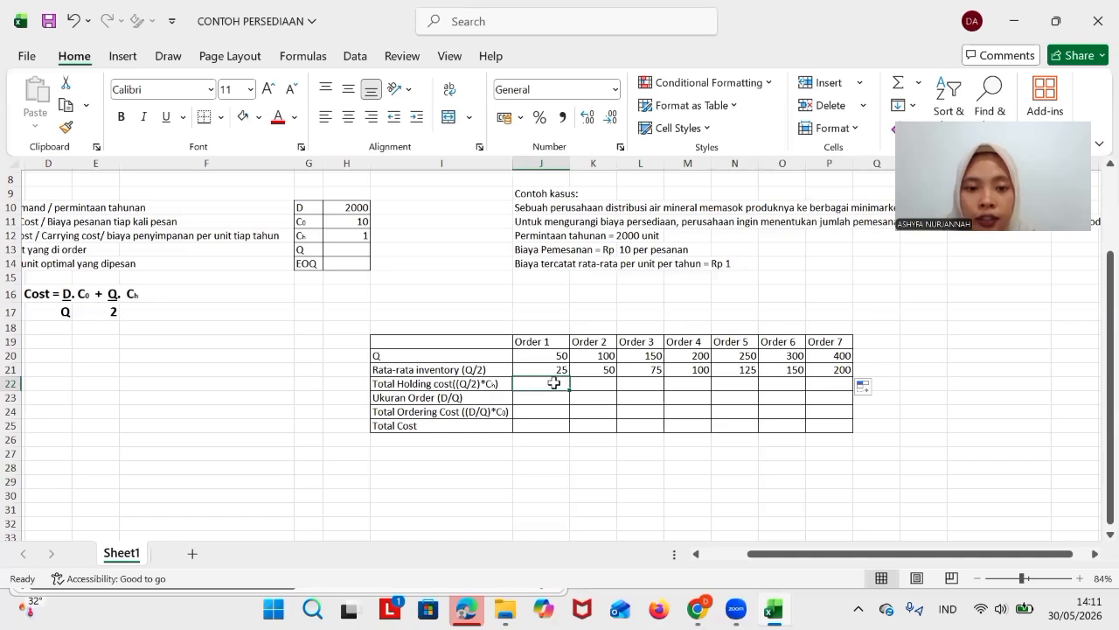
type("=")
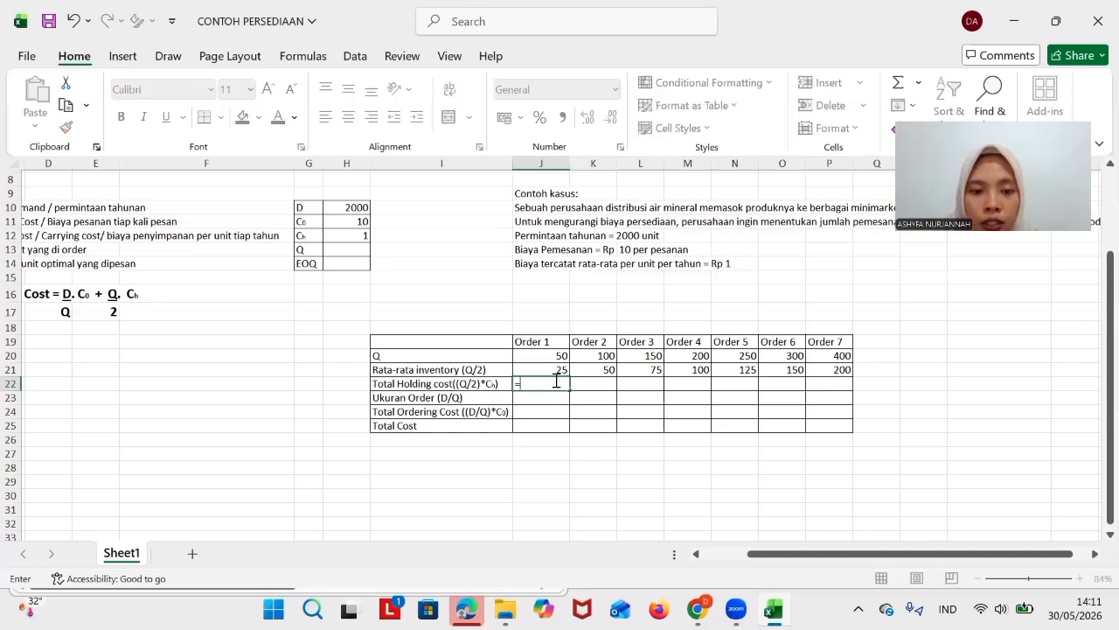
left_click(558, 369)
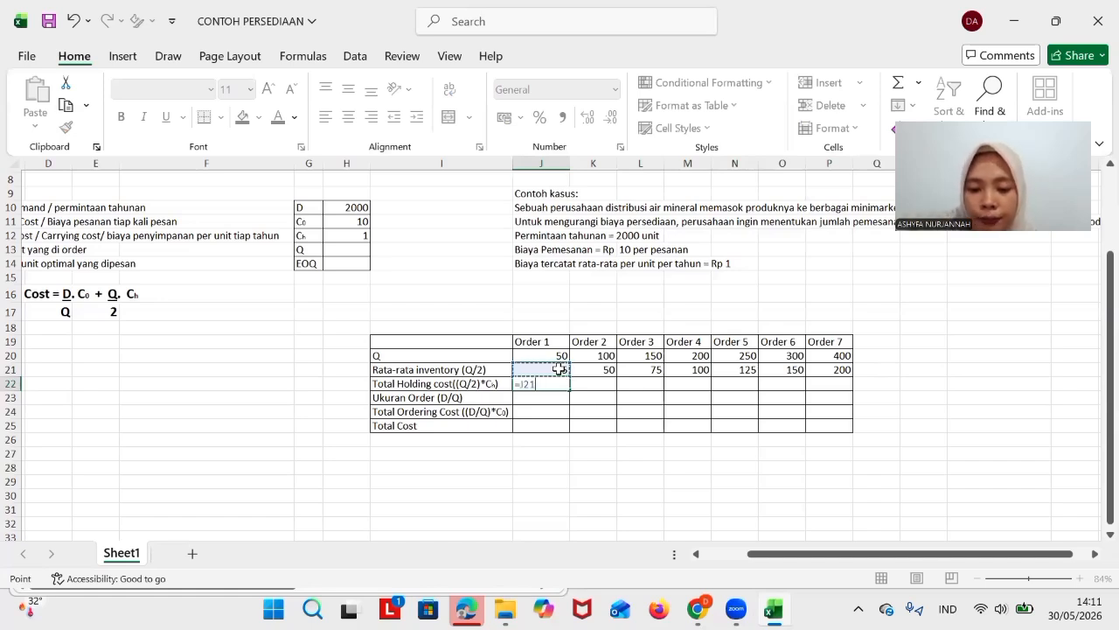
type("*")
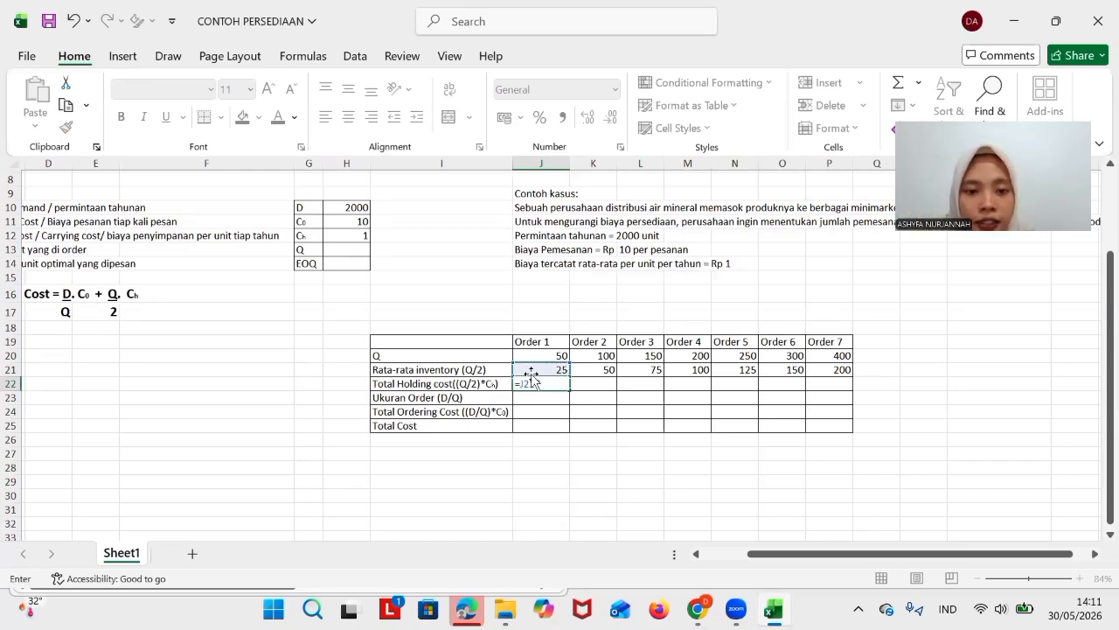
left_click(349, 234)
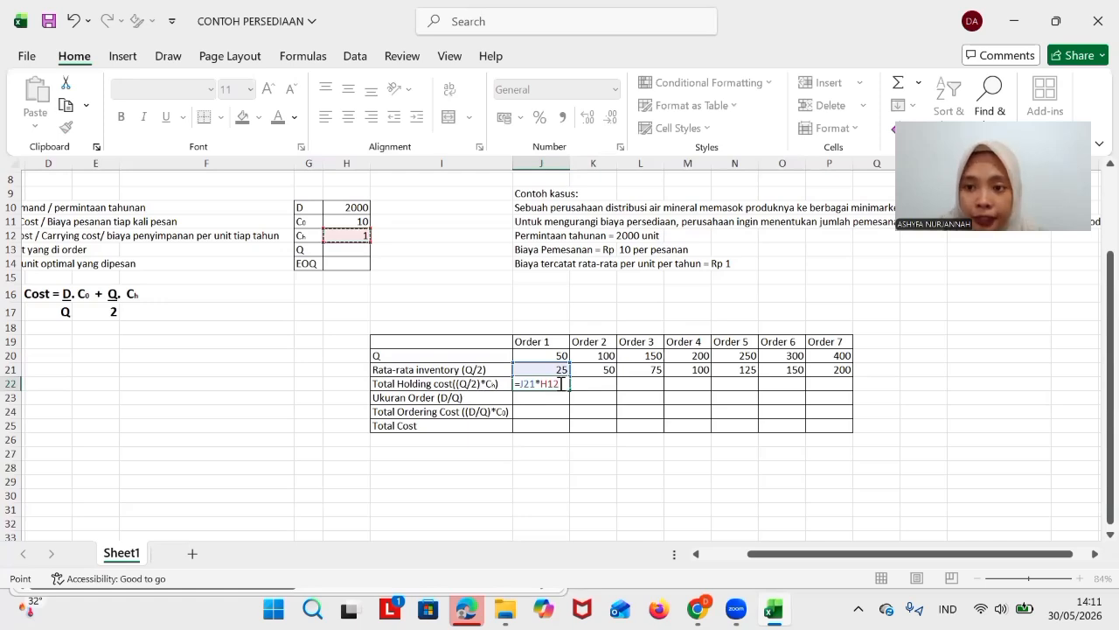
key("F4")
key("Return")
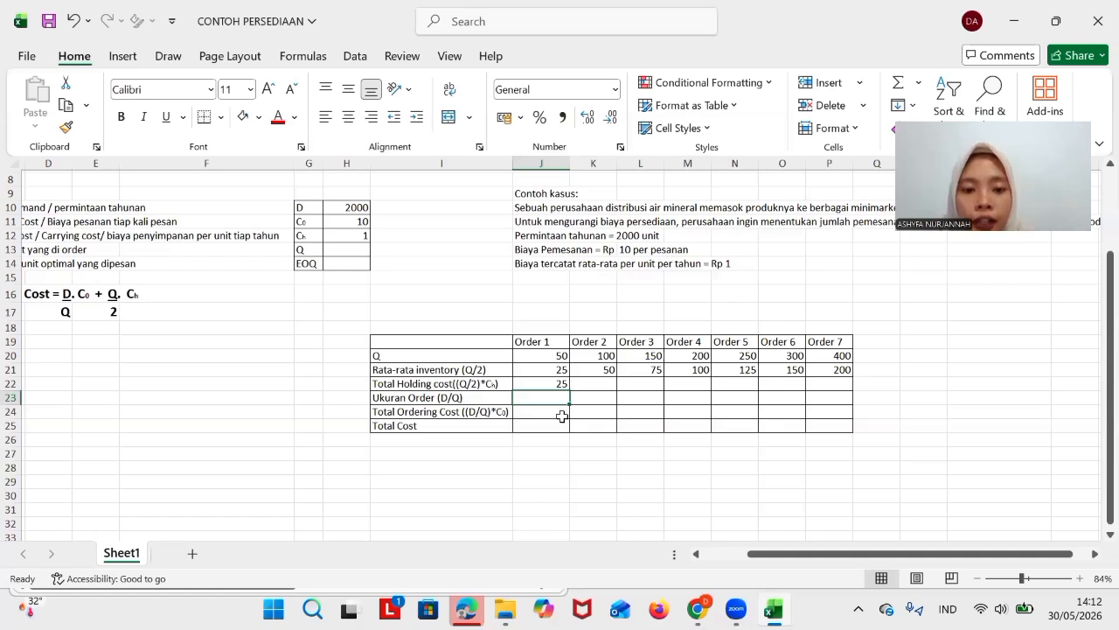
left_click(549, 383)
left_click_drag(568, 390, 830, 397)
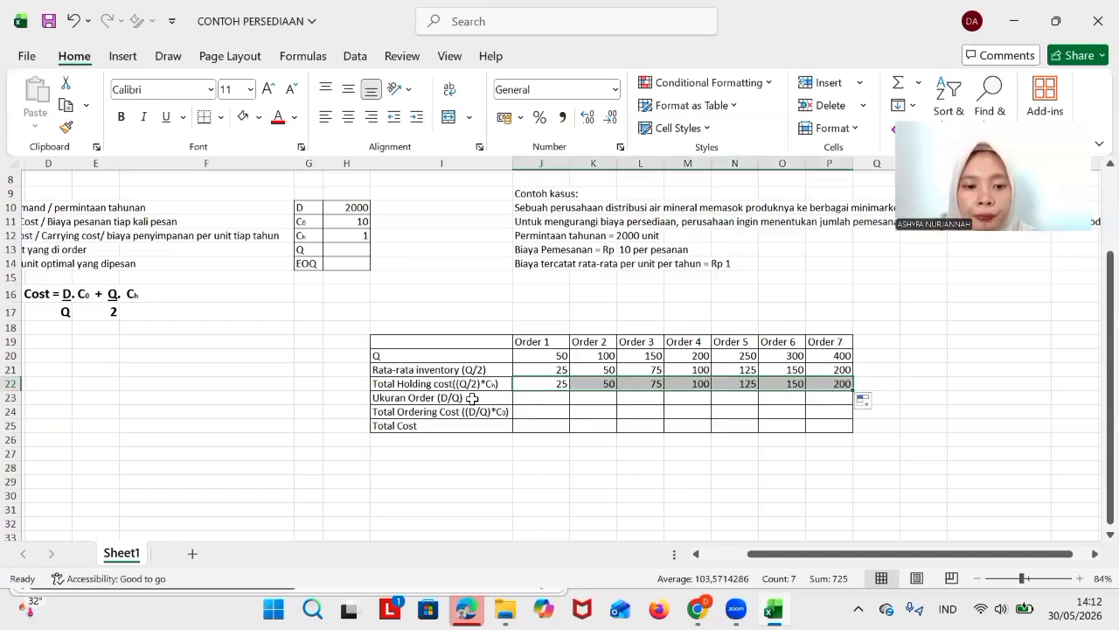
Calculate Ukuran Order (D/Q) in J23 with =$H$10/J20 and copy the formula across to Order 7
left_click(523, 398)
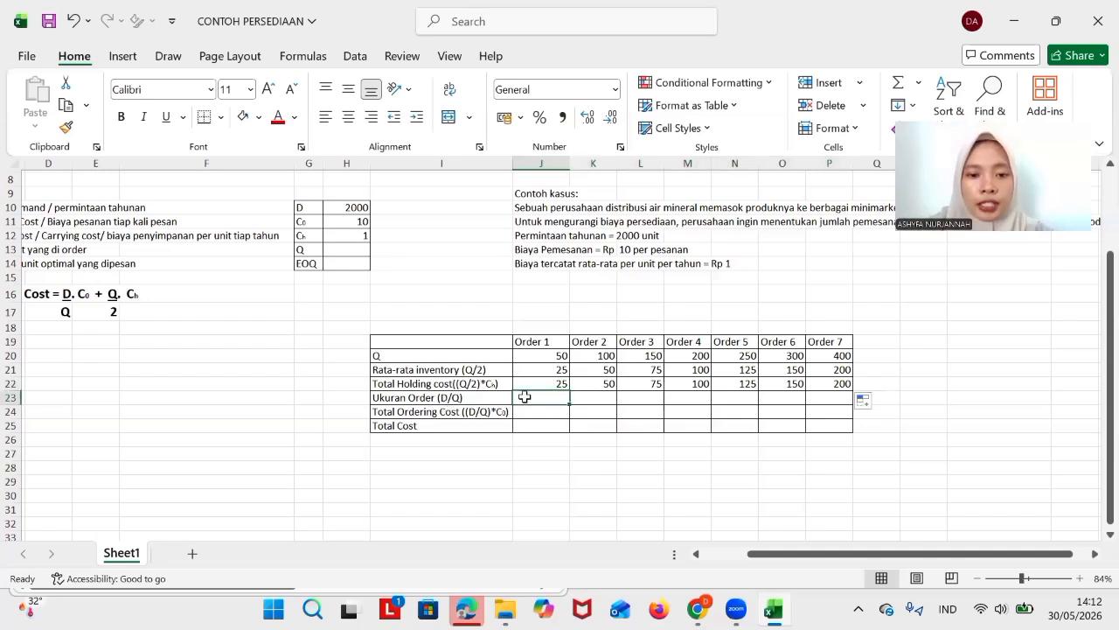
type("=")
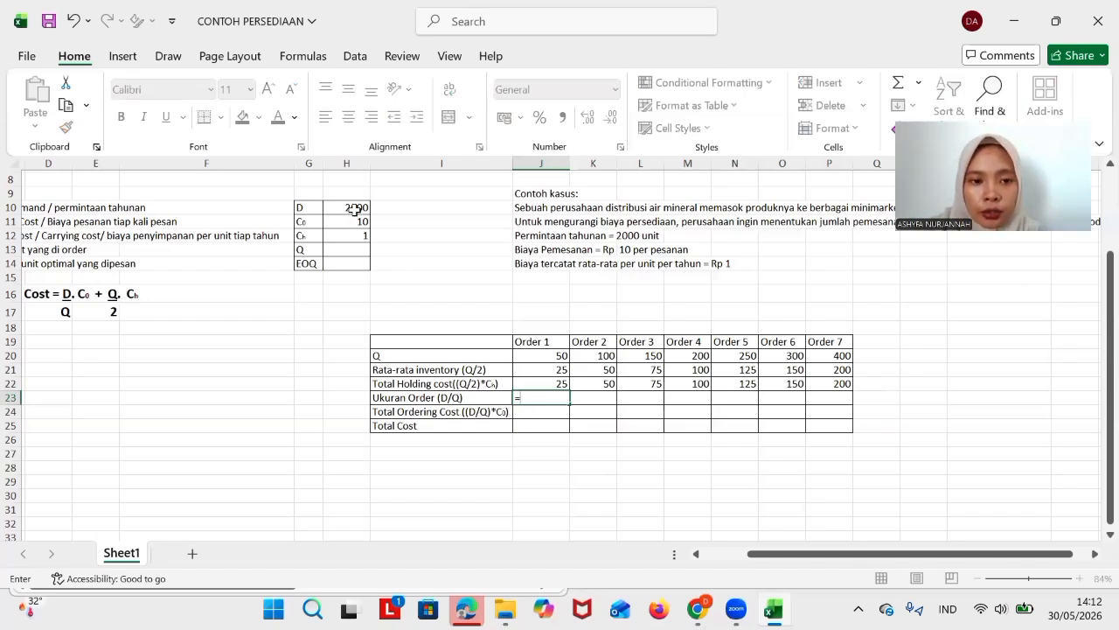
left_click(354, 208)
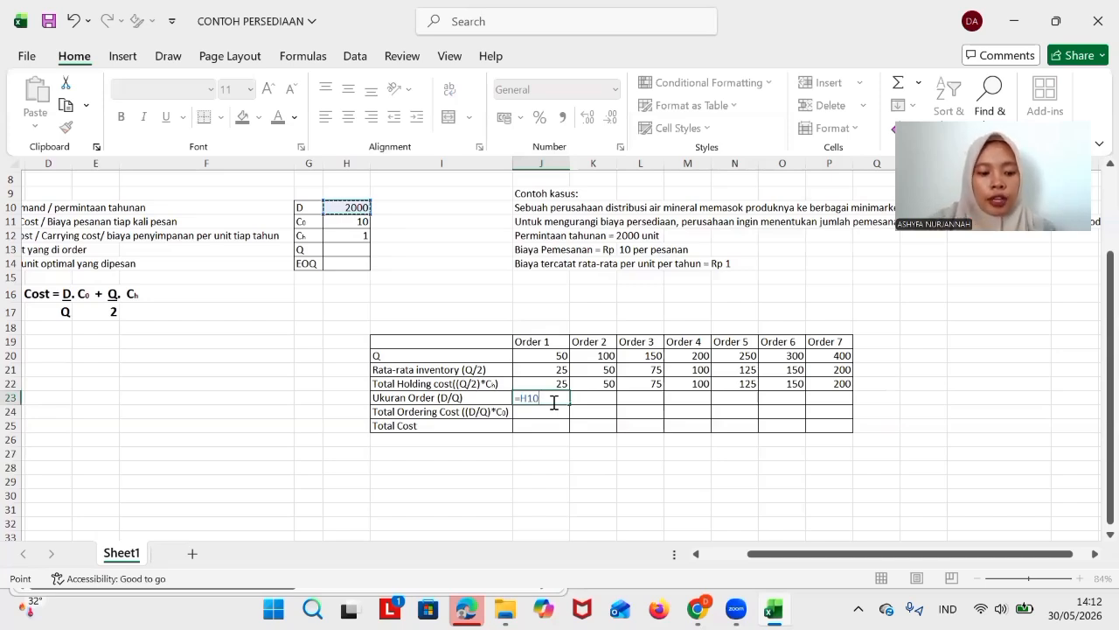
key("F4")
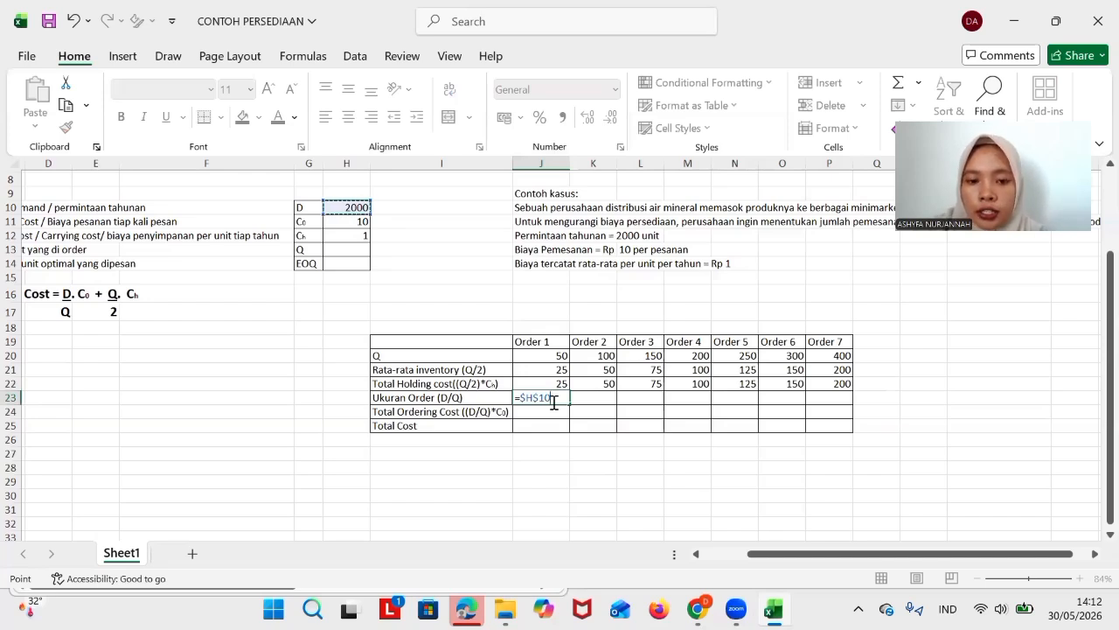
type("/")
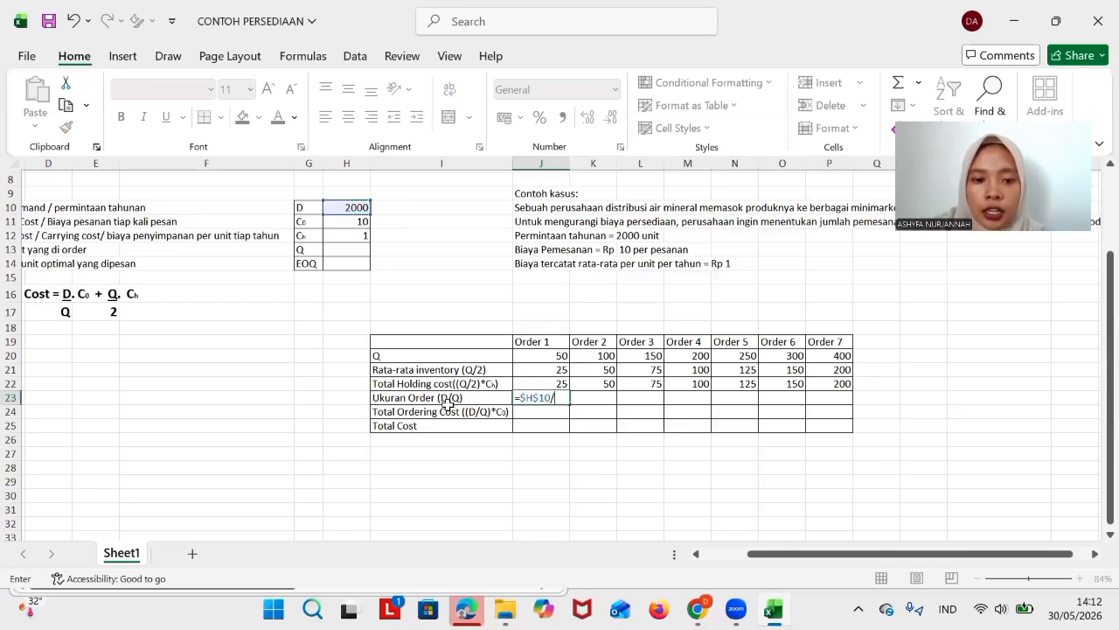
left_click(548, 359)
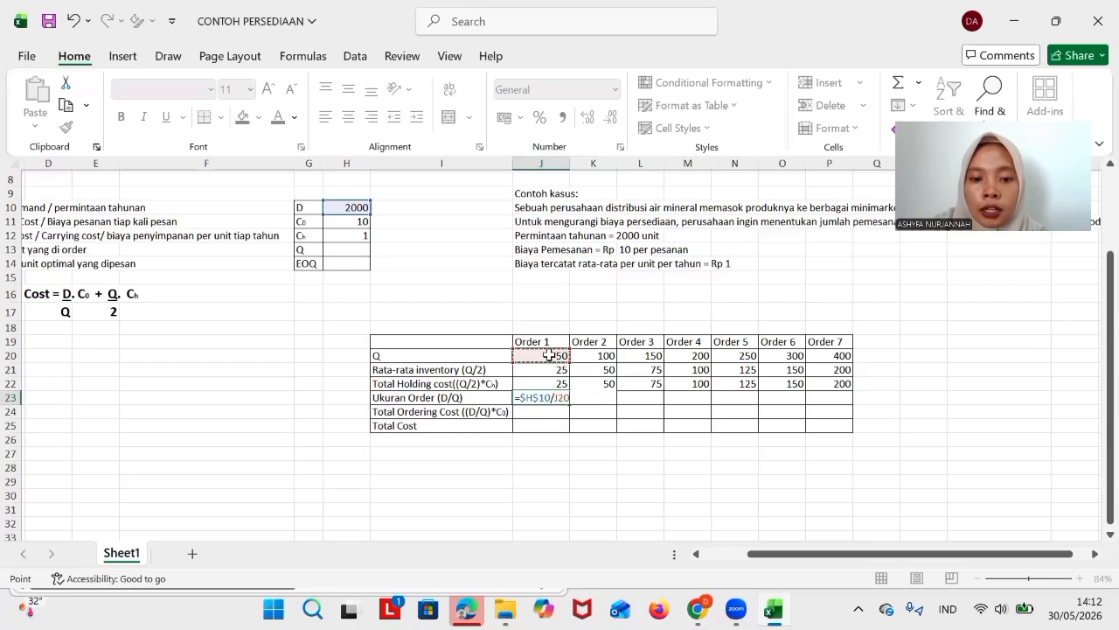
key("Return")
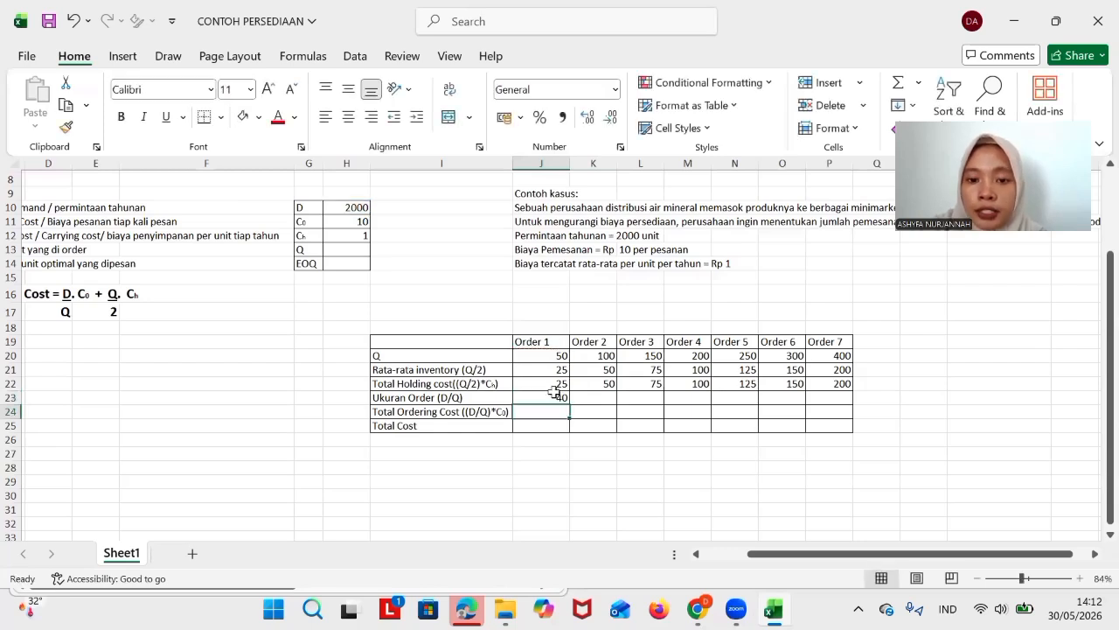
left_click(557, 397)
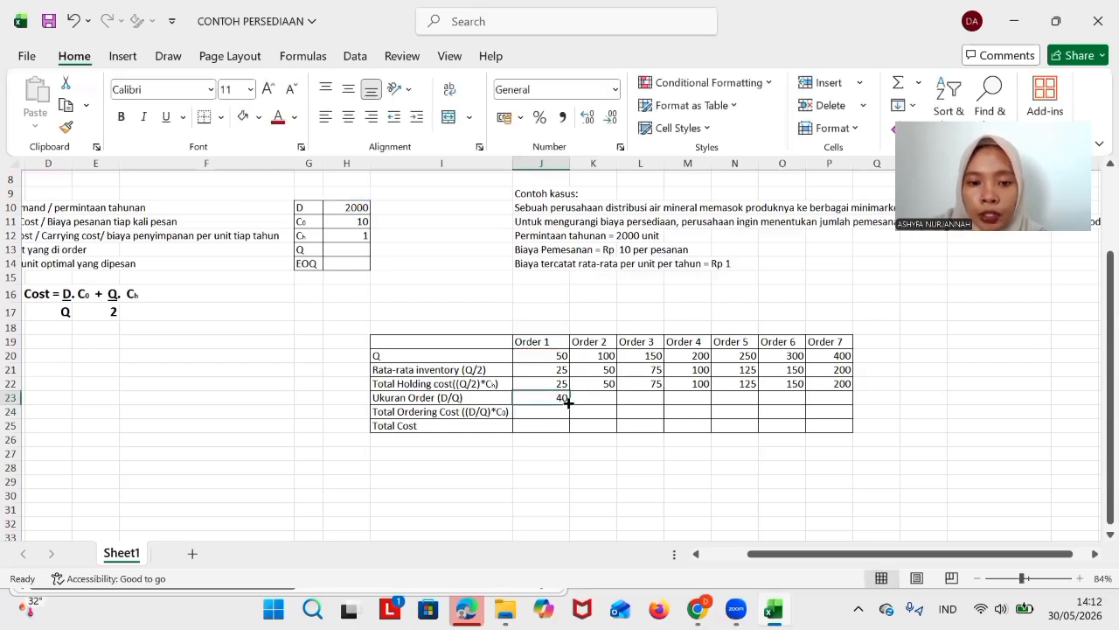
left_click_drag(569, 404, 846, 400)
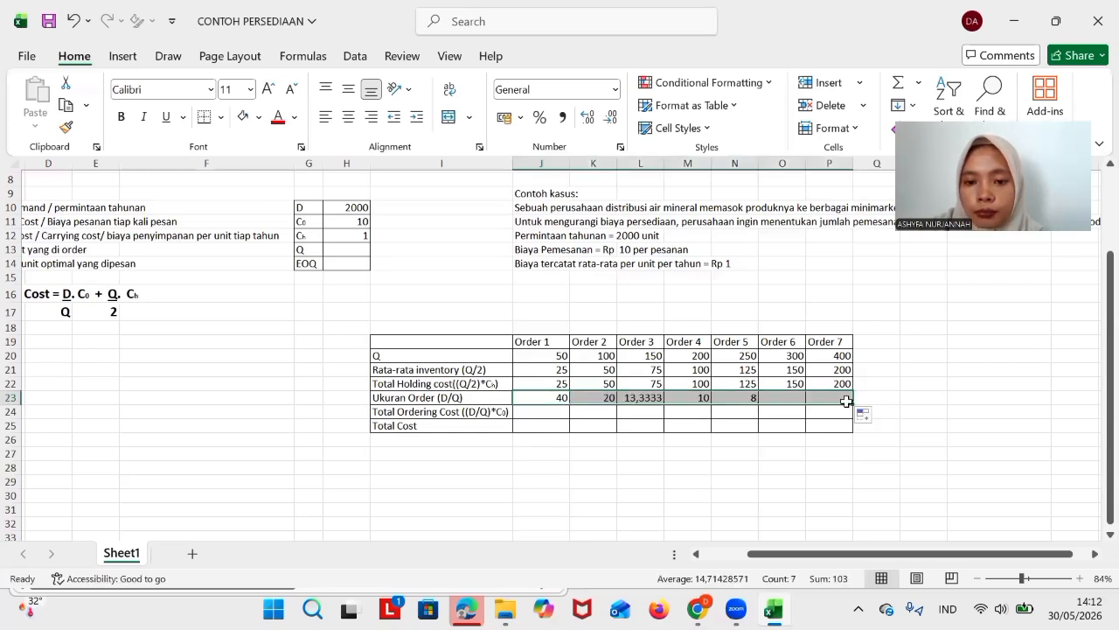
Calculate the total ordering cost in J24 with =J23*$H$11 and copy the formula across to Order 7
left_click(521, 414)
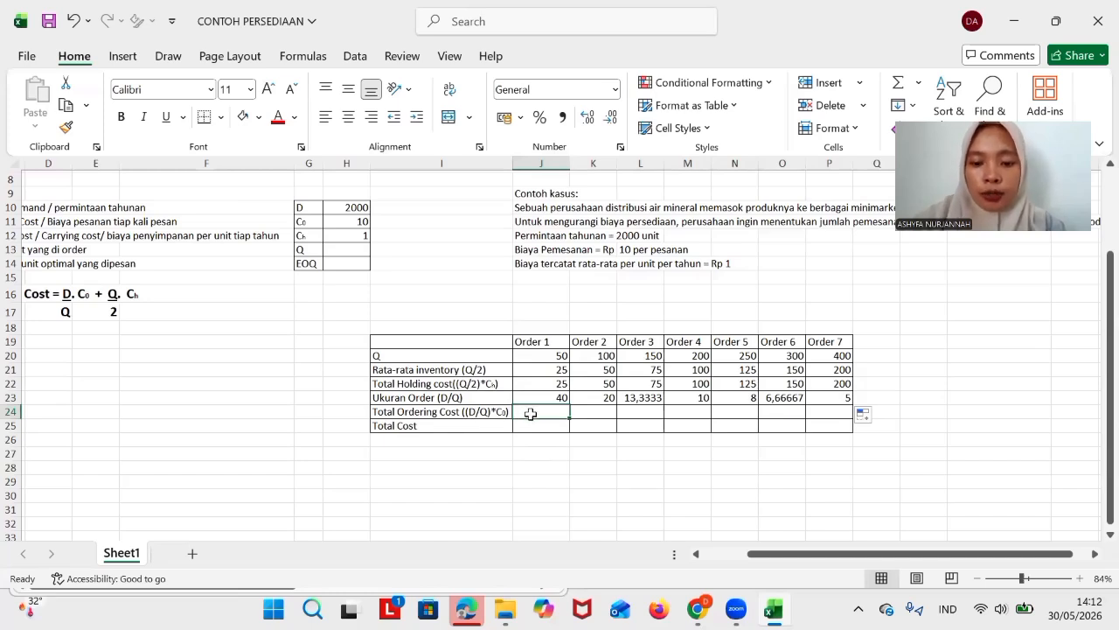
type("=")
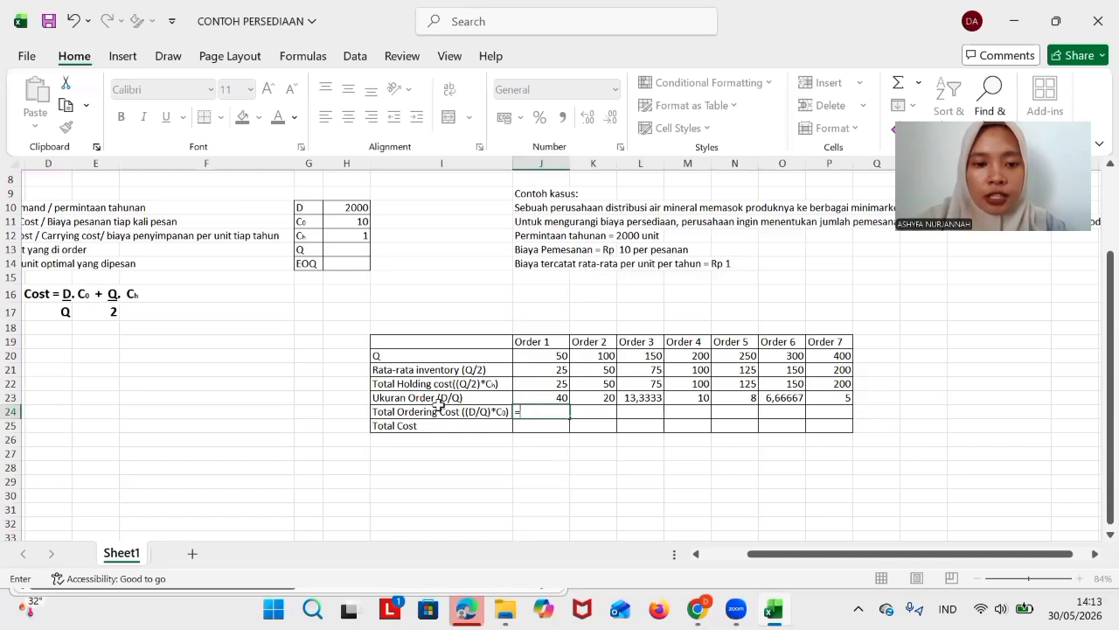
left_click(546, 400)
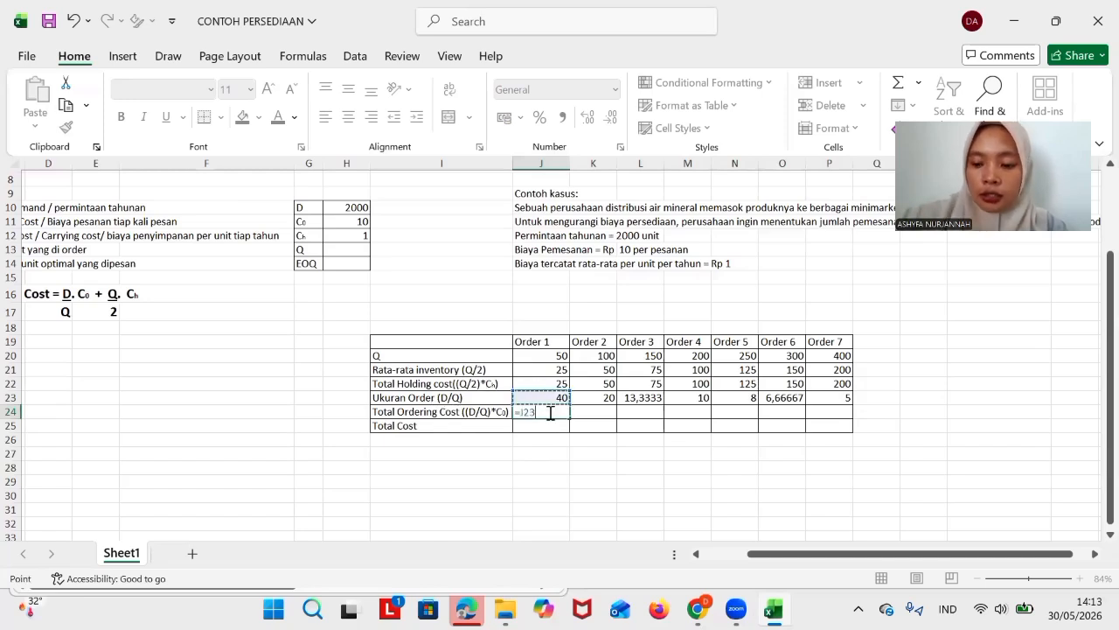
type("*")
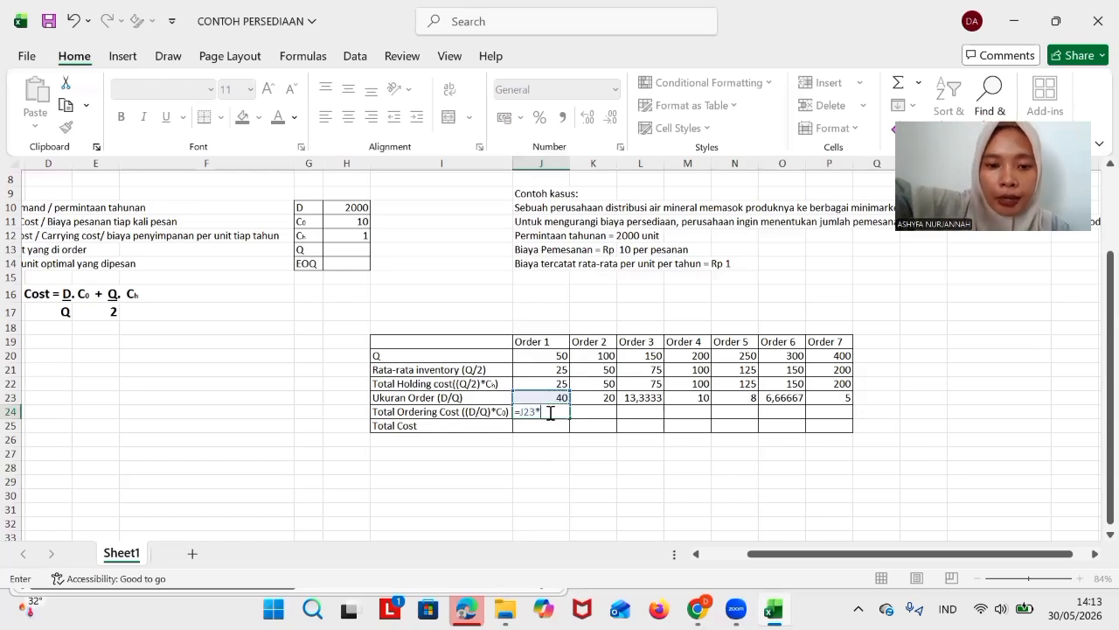
left_click(353, 221)
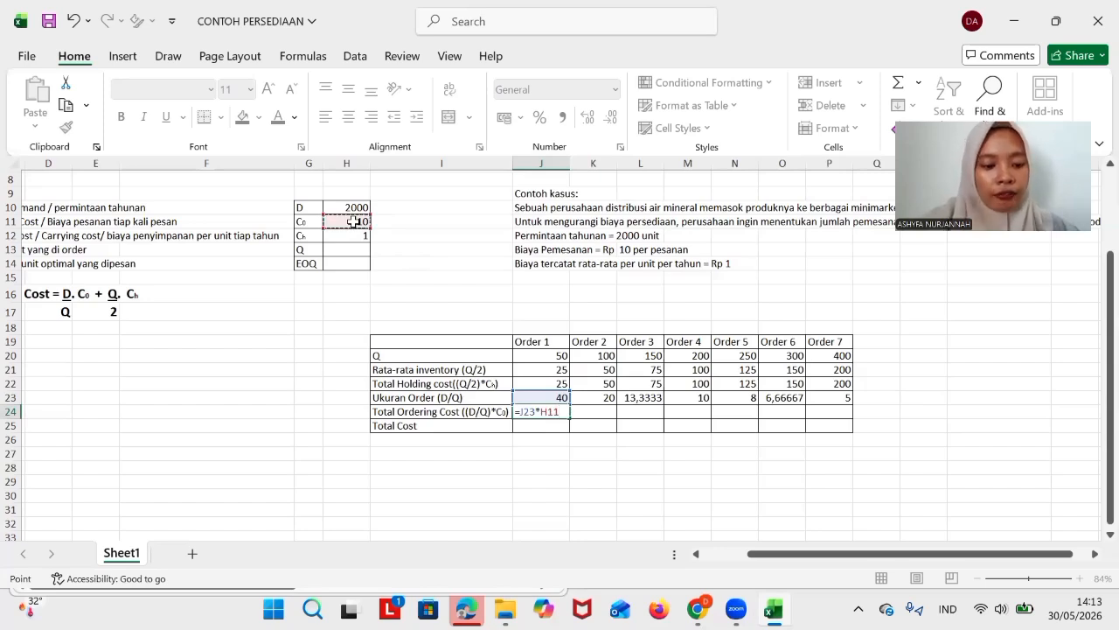
key("F4")
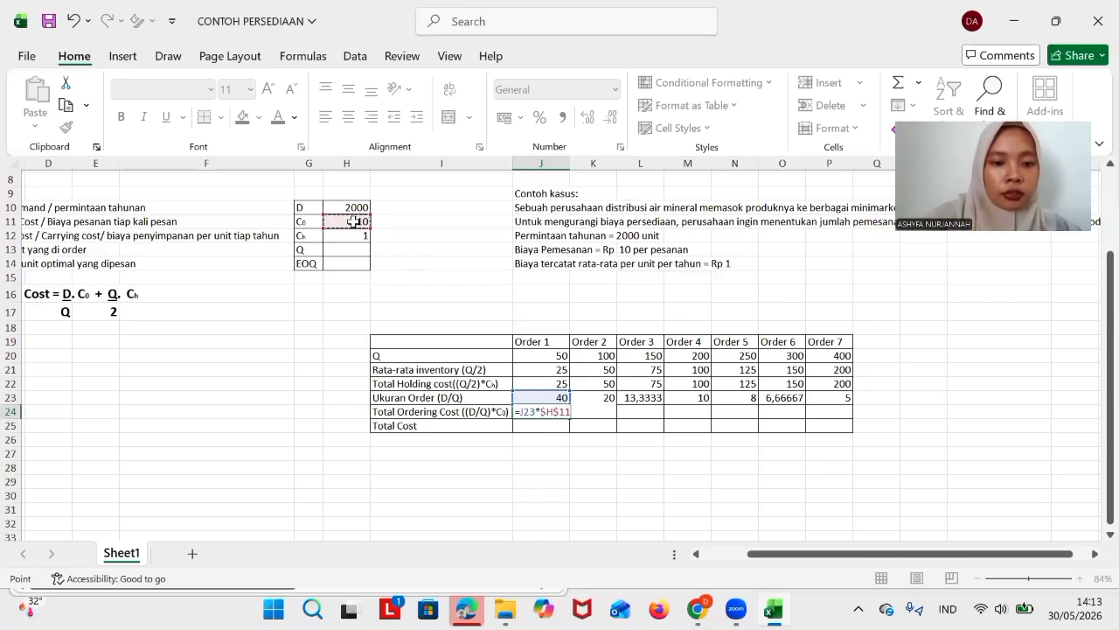
key("Return")
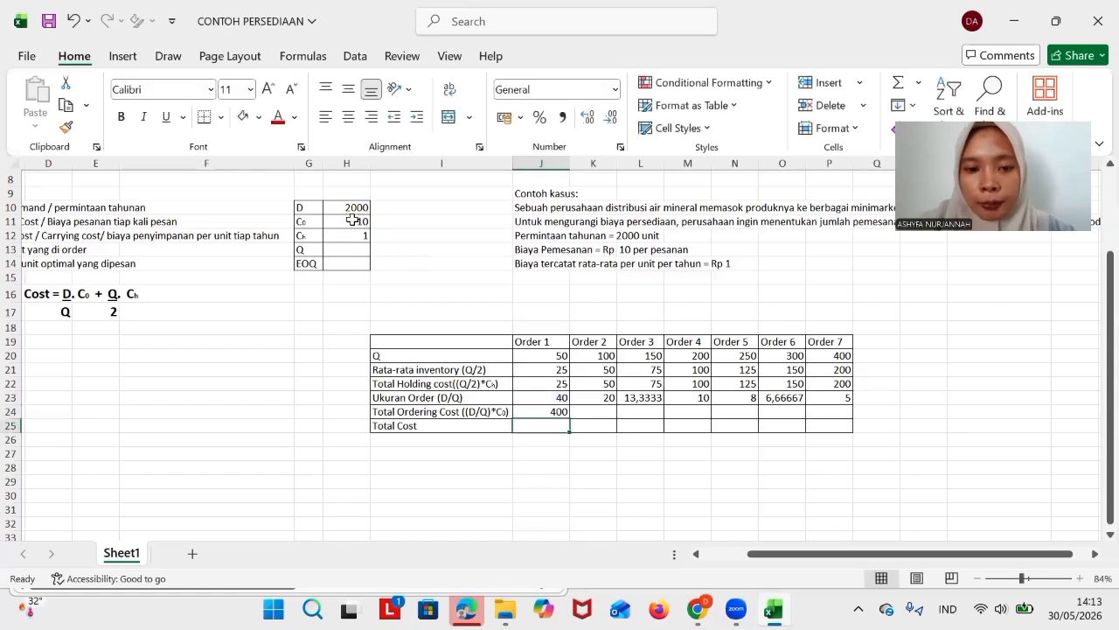
left_click(556, 412)
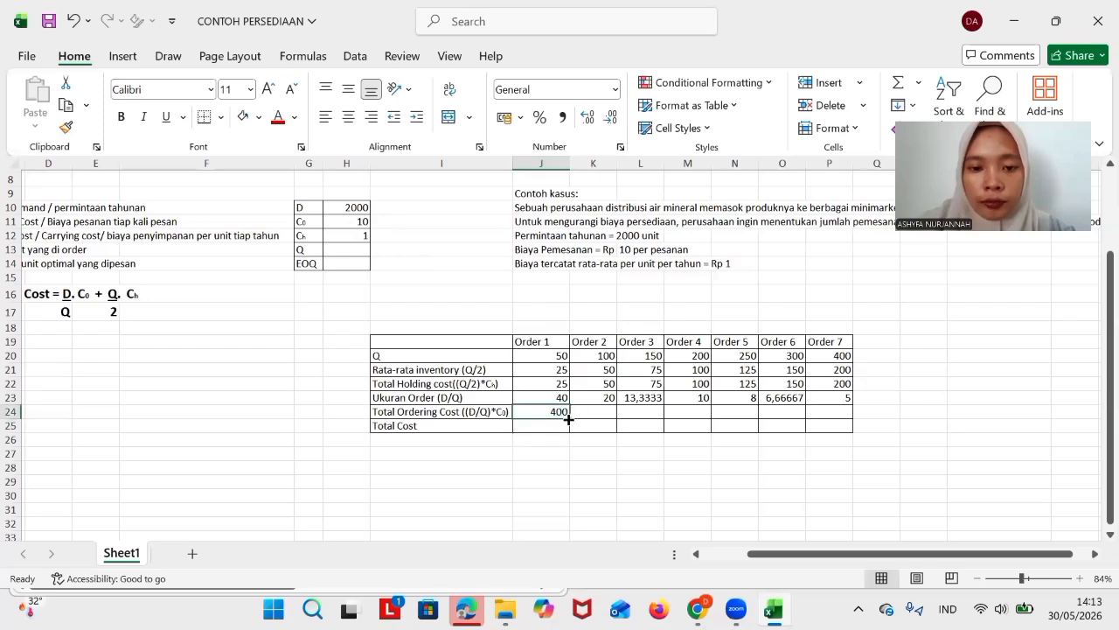
left_click_drag(568, 419, 861, 413)
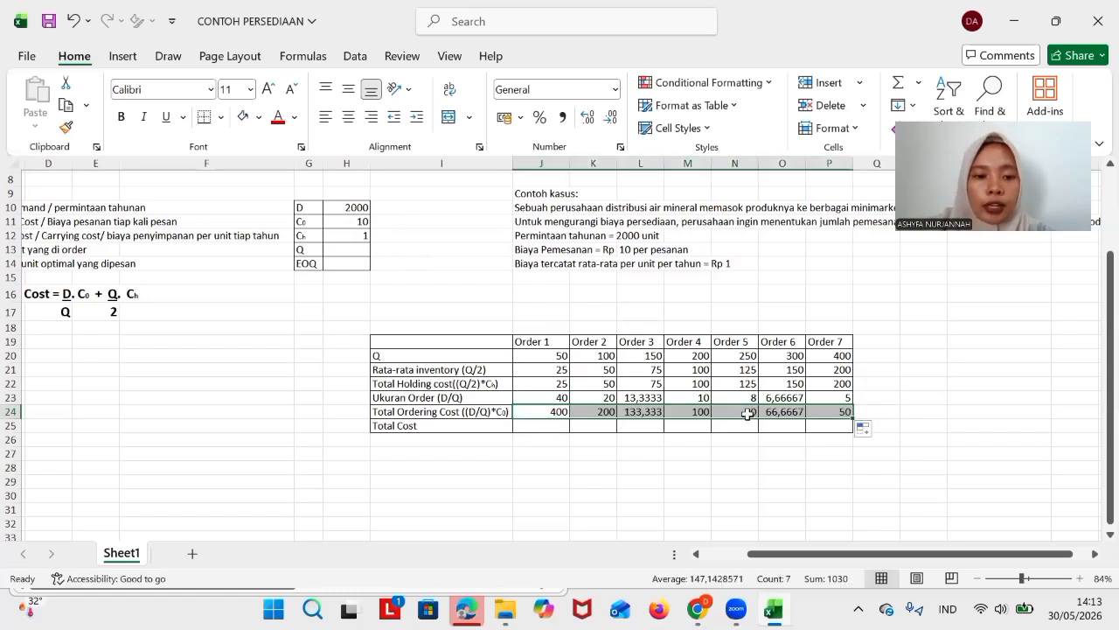
Calculate the total cost in J25 with =J22+J24 and copy the formula across to Order 7
left_click(525, 426)
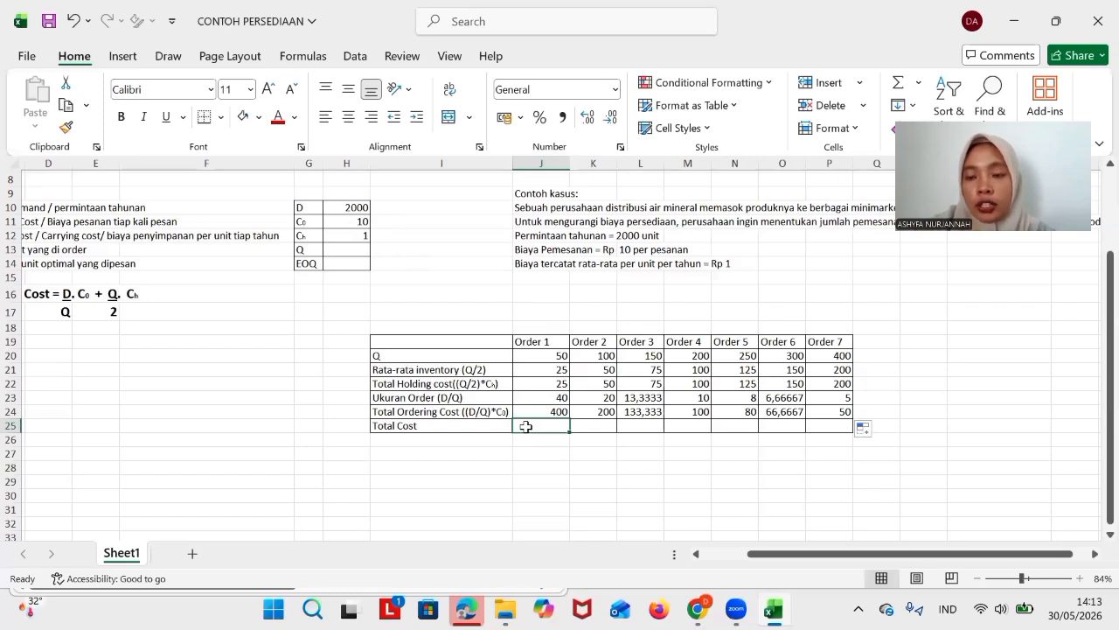
type("=")
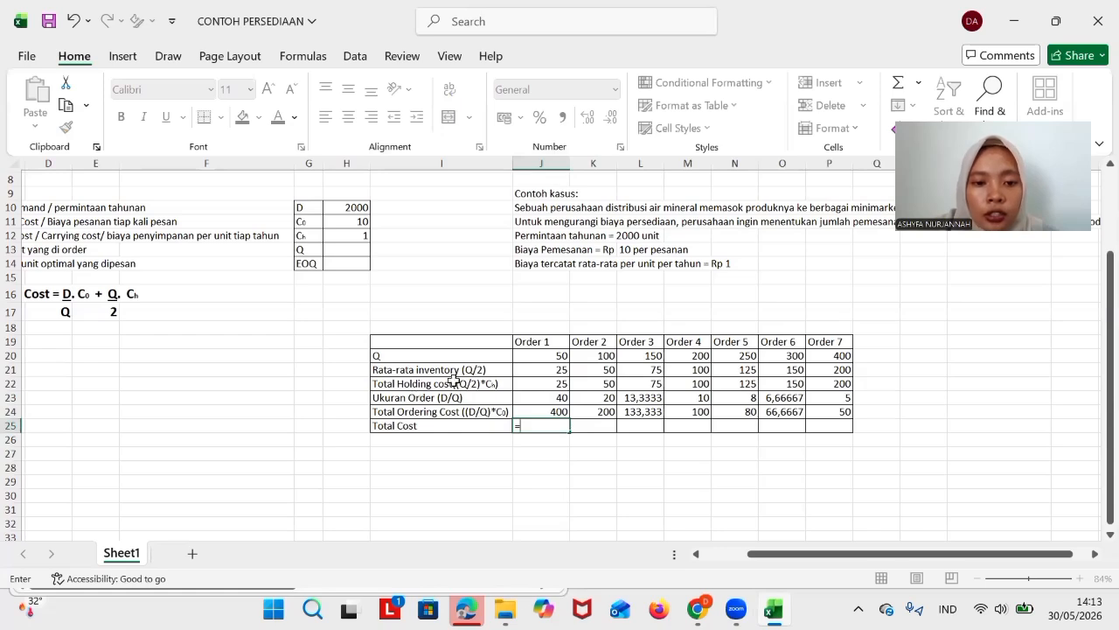
left_click(533, 385)
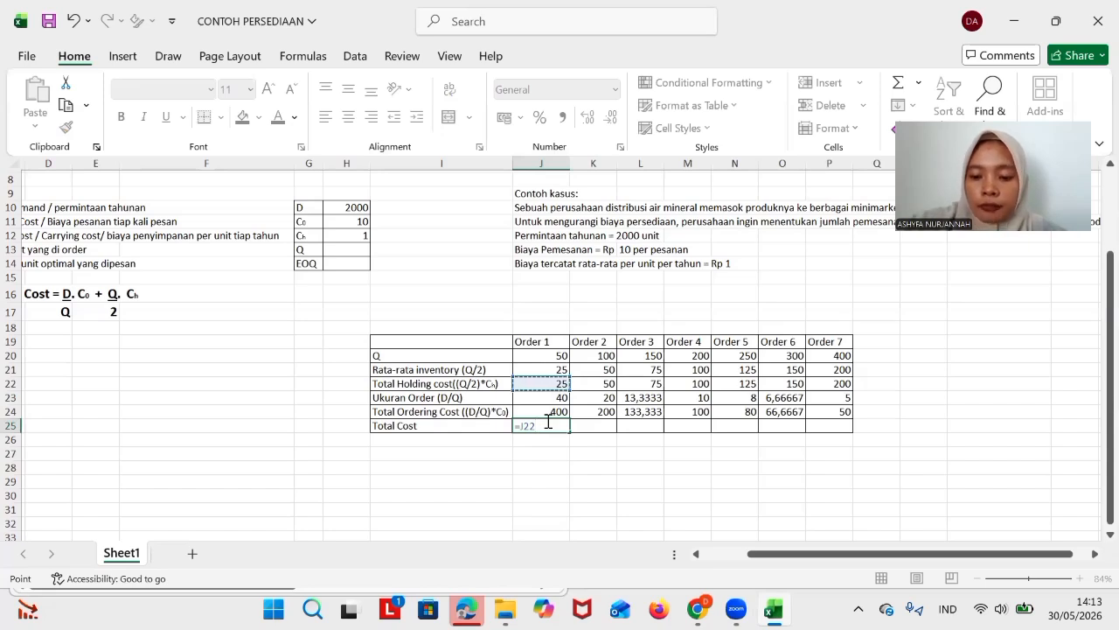
type("+")
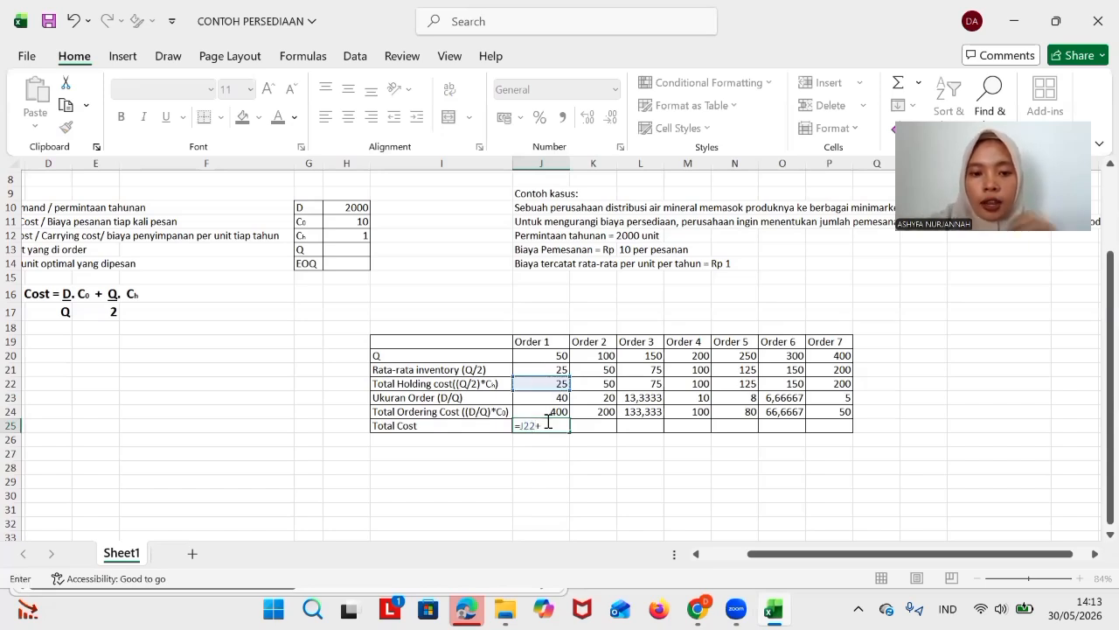
left_click(527, 411)
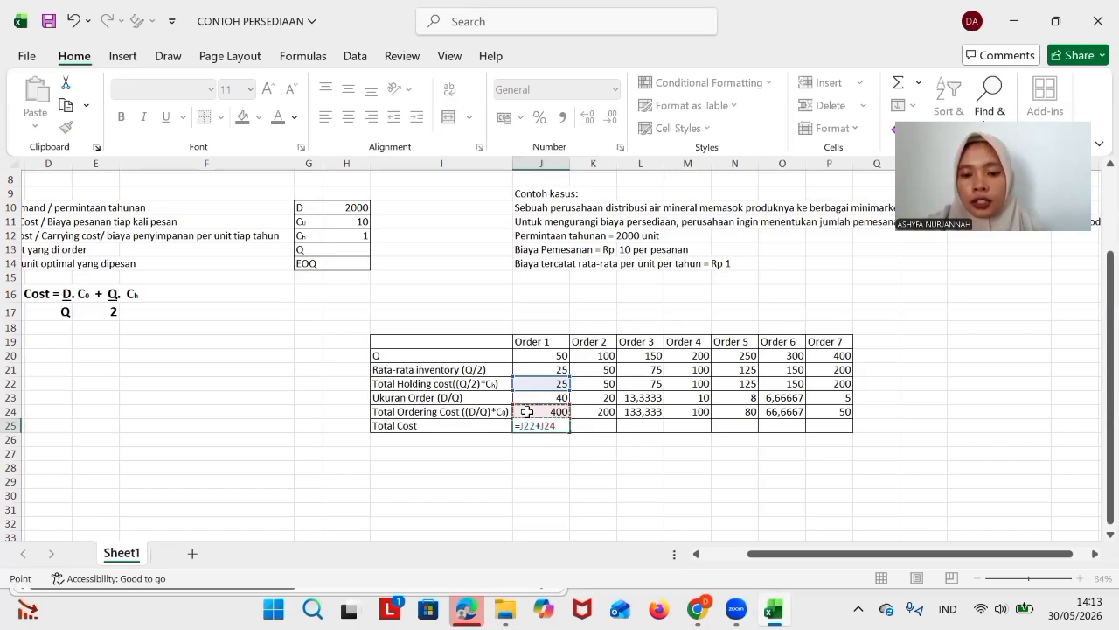
key("Return")
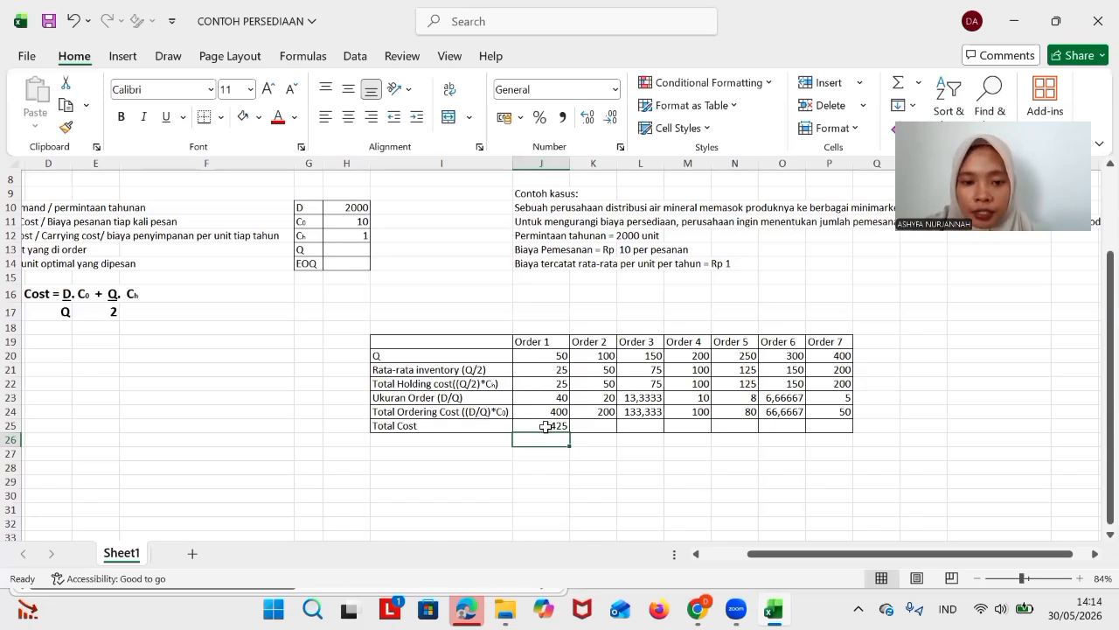
left_click(545, 426)
left_click_drag(569, 433, 839, 432)
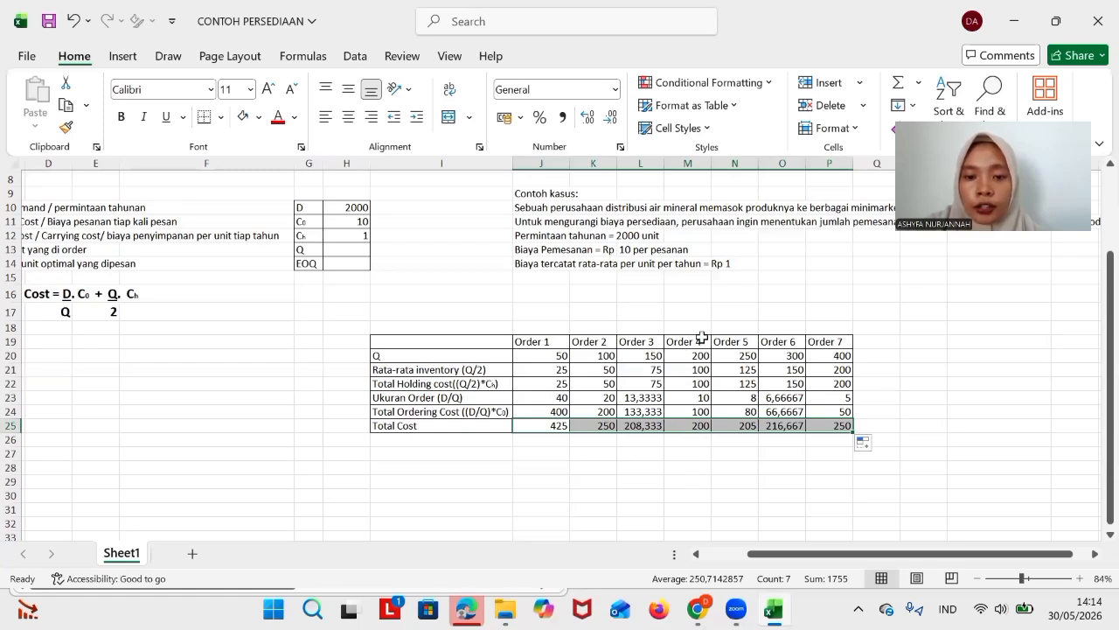
Highlight the Order 4 values from Q to Total Cost (M20:M25) with a light blue fill
left_click_drag(674, 357, 692, 425)
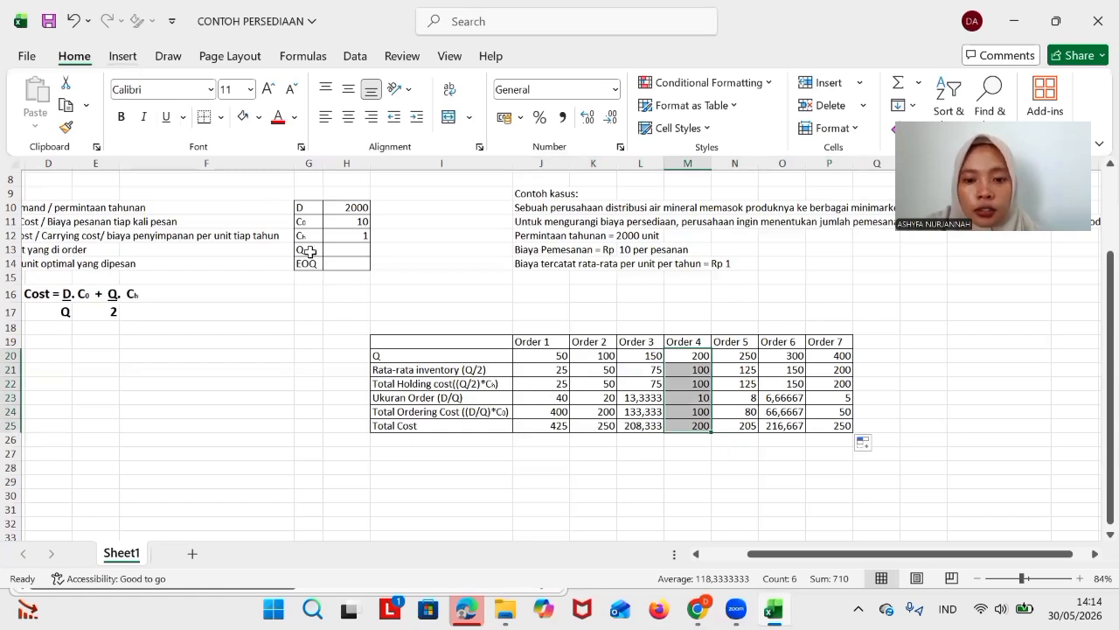
left_click(258, 120)
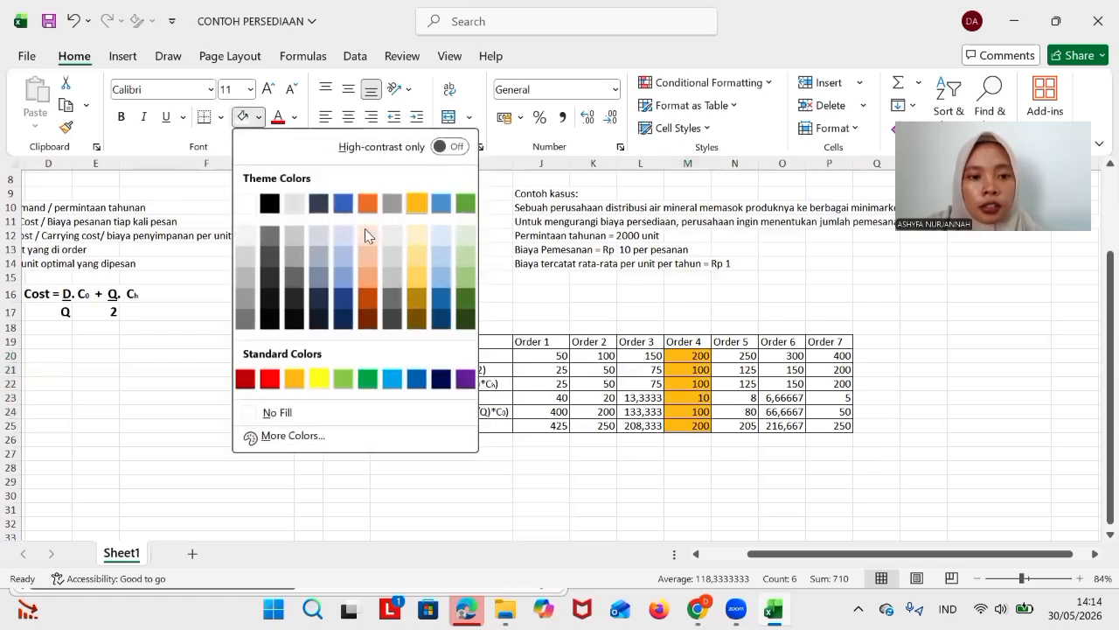
left_click(343, 253)
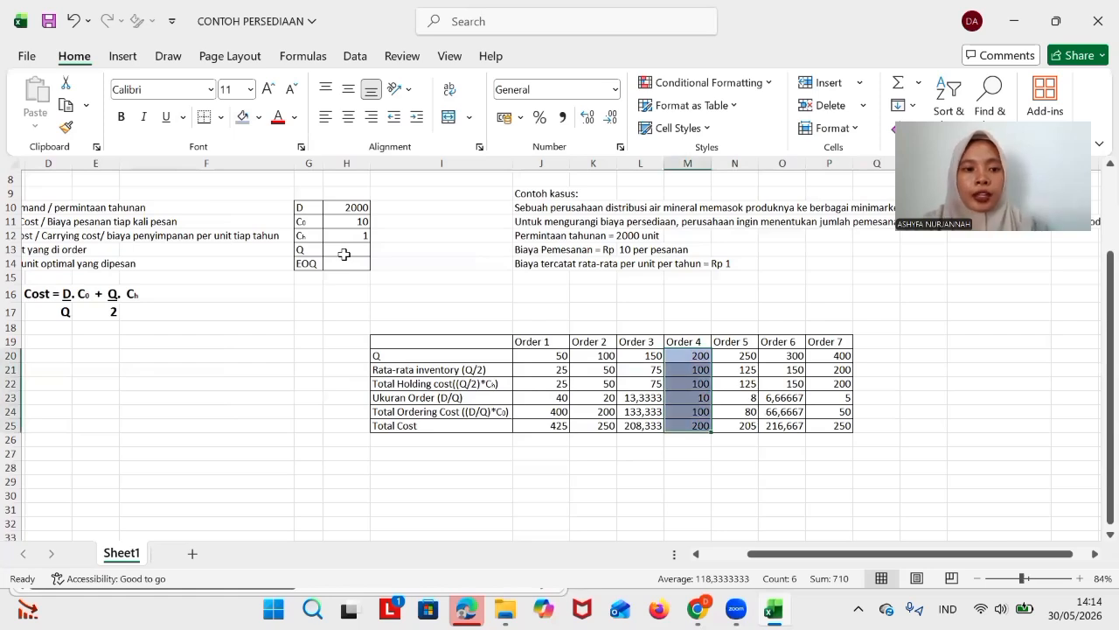
left_click(265, 374)
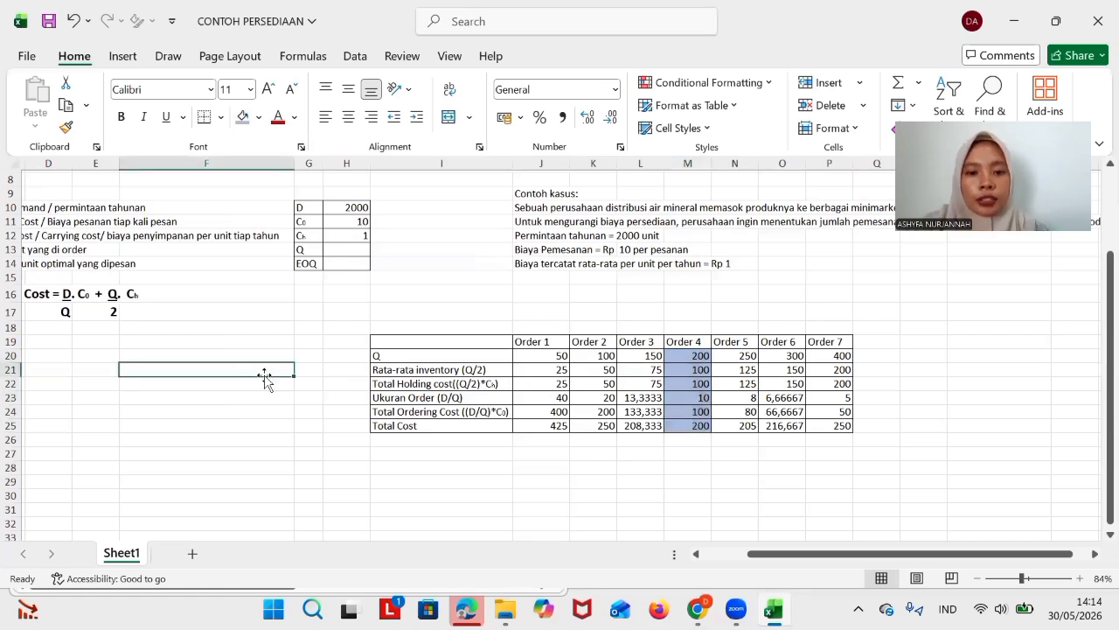
Calculate the EOQ in D6, beside the EOQ formula, with =SQRT((2*H10*H11/H12))
scroll(264, 374, "up", 1)
scroll(264, 374, "left", 1)
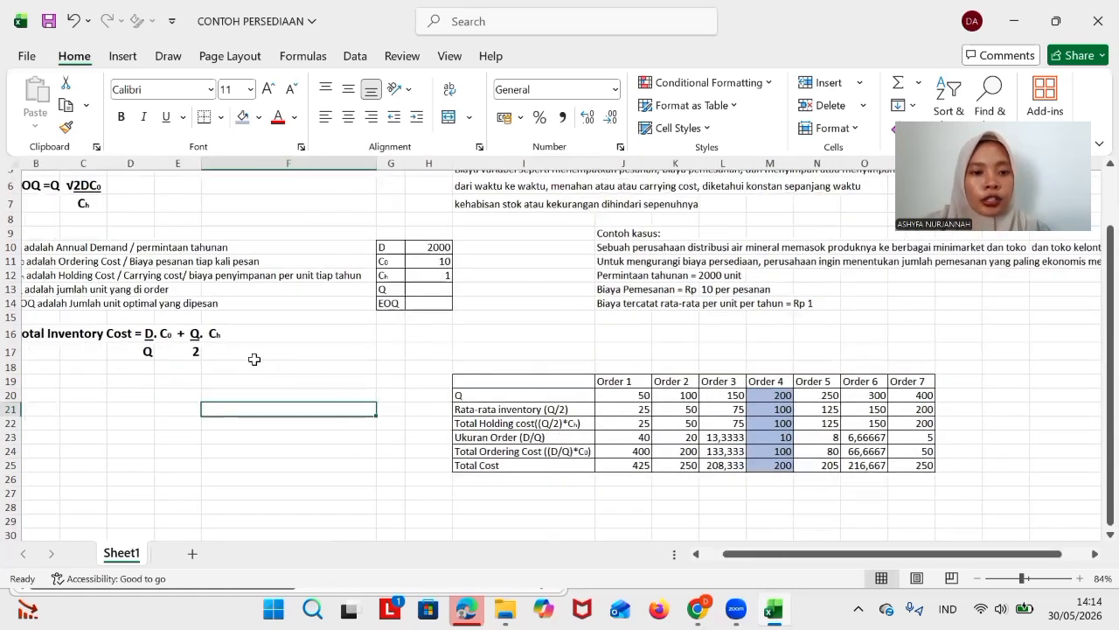
left_click(431, 289)
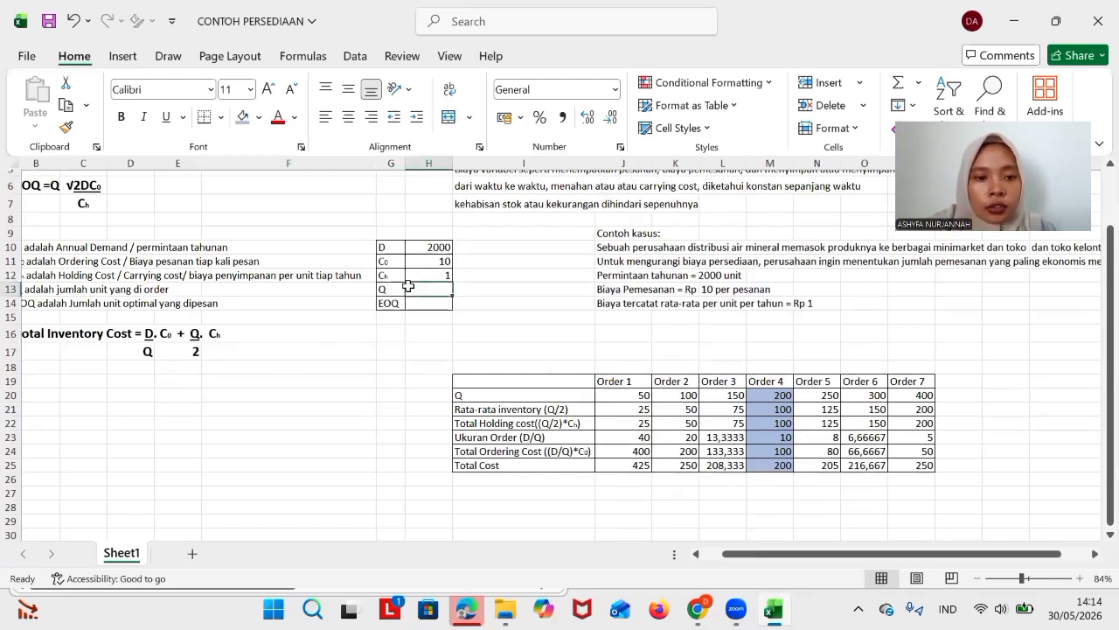
scroll(188, 214, "up", 1)
scroll(188, 214, "left", 1)
left_click(188, 214)
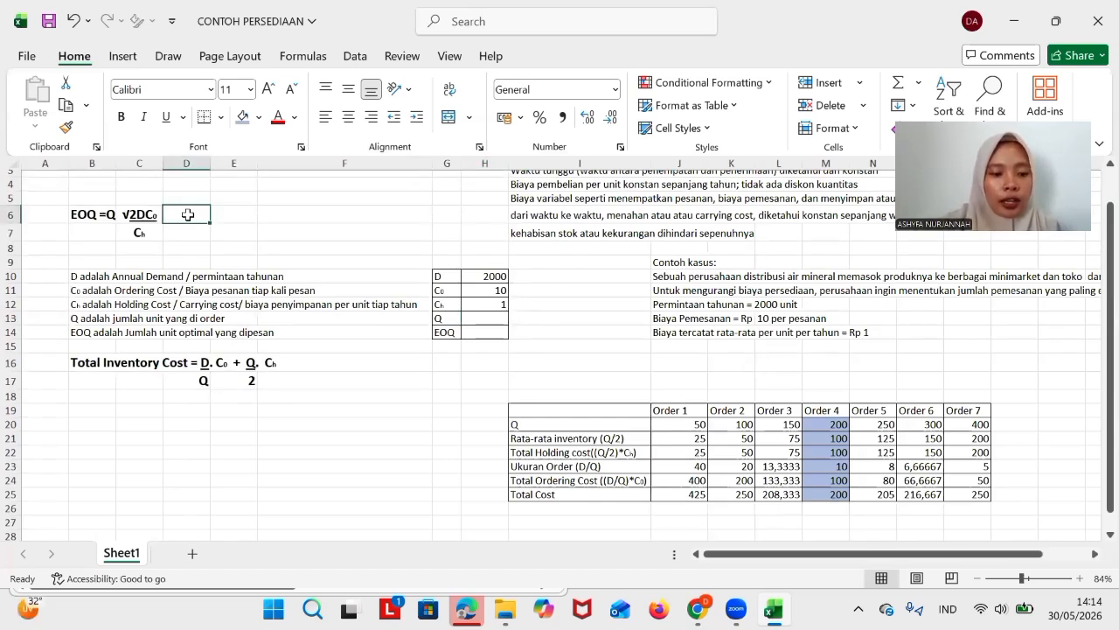
type("=")
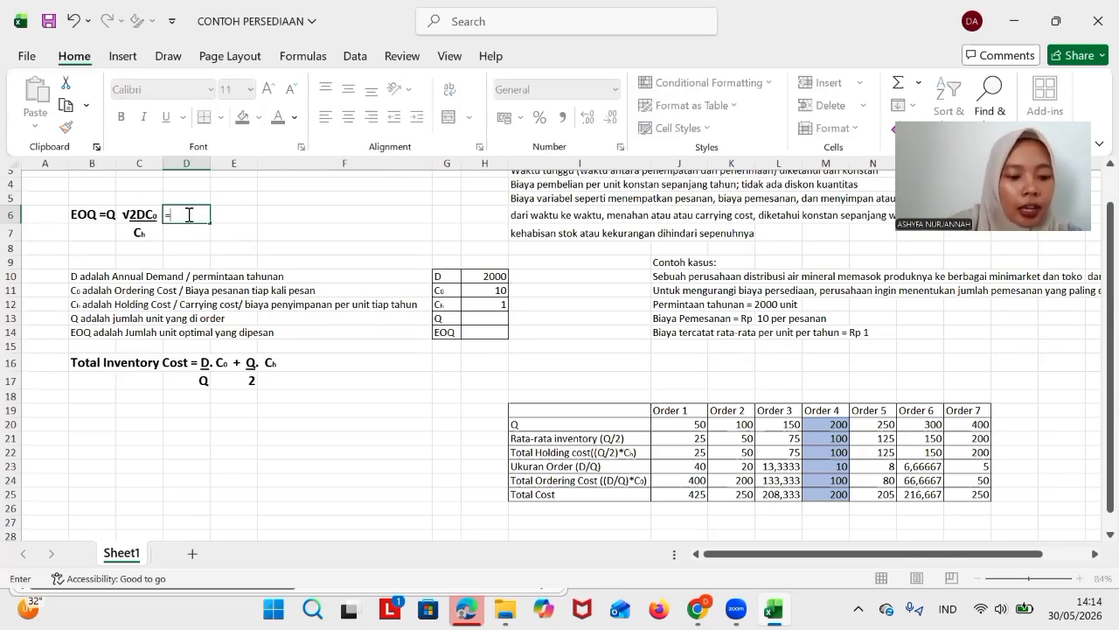
type("SQRT")
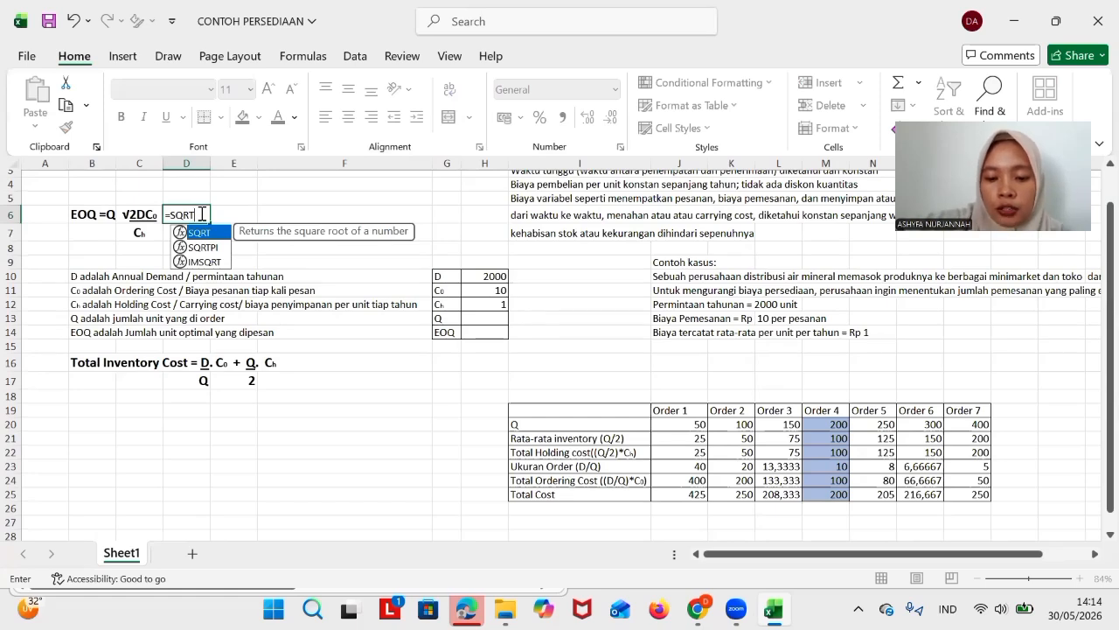
type("(")
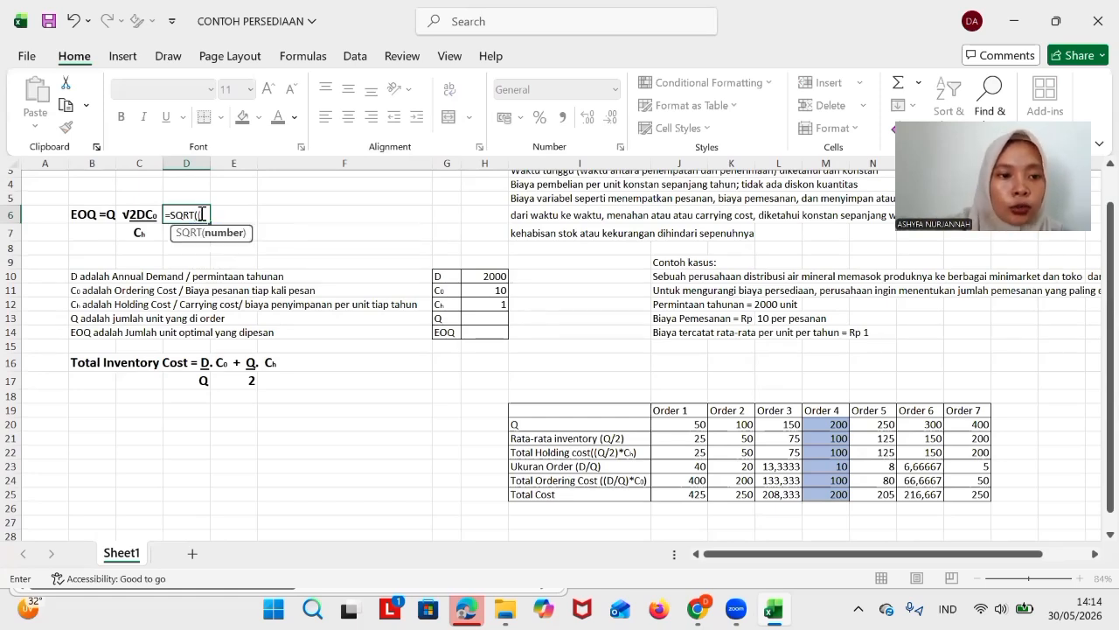
type("(")
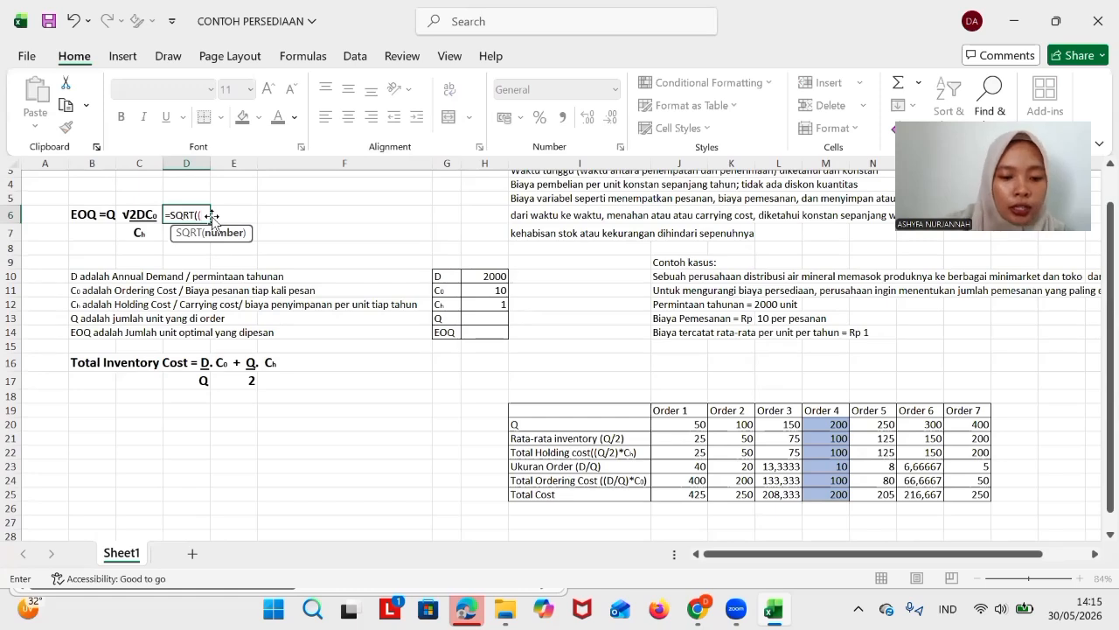
type("2")
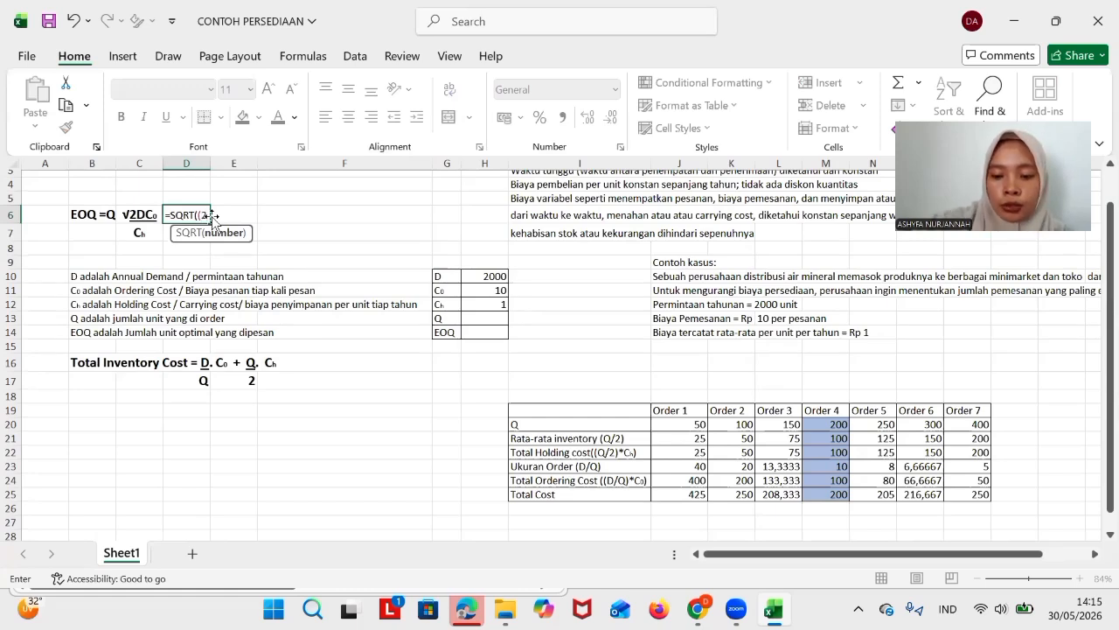
type("*")
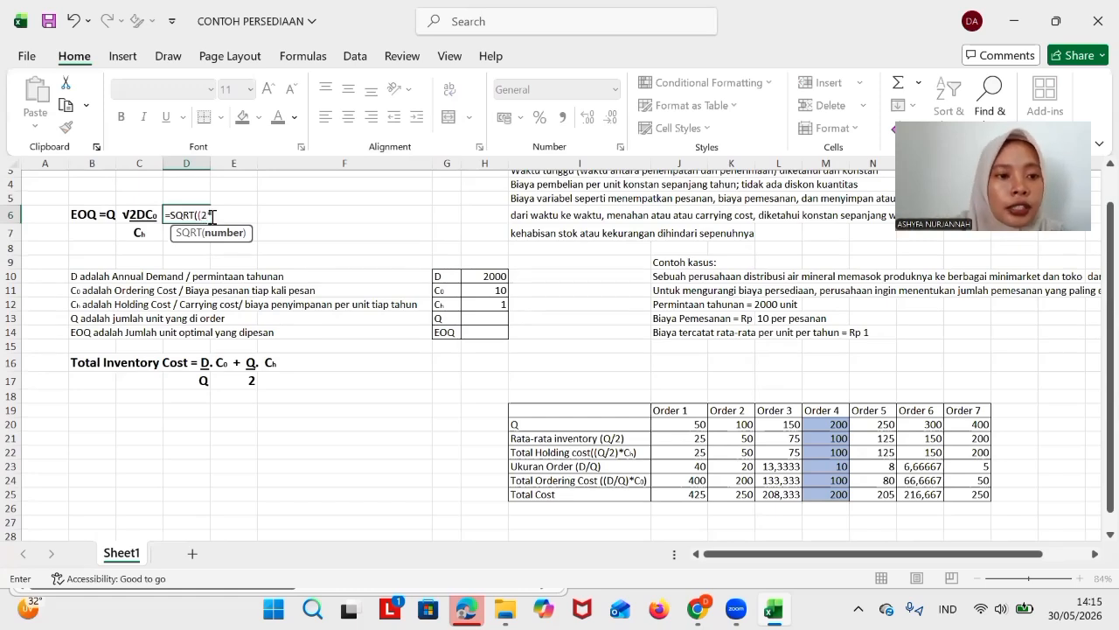
left_click(485, 275)
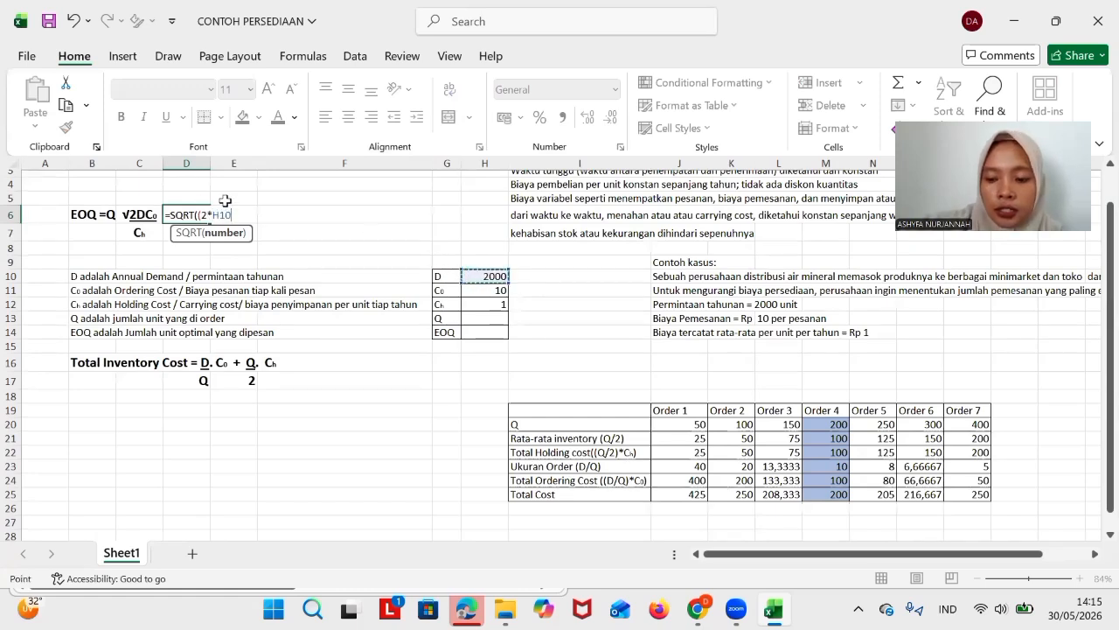
type("*")
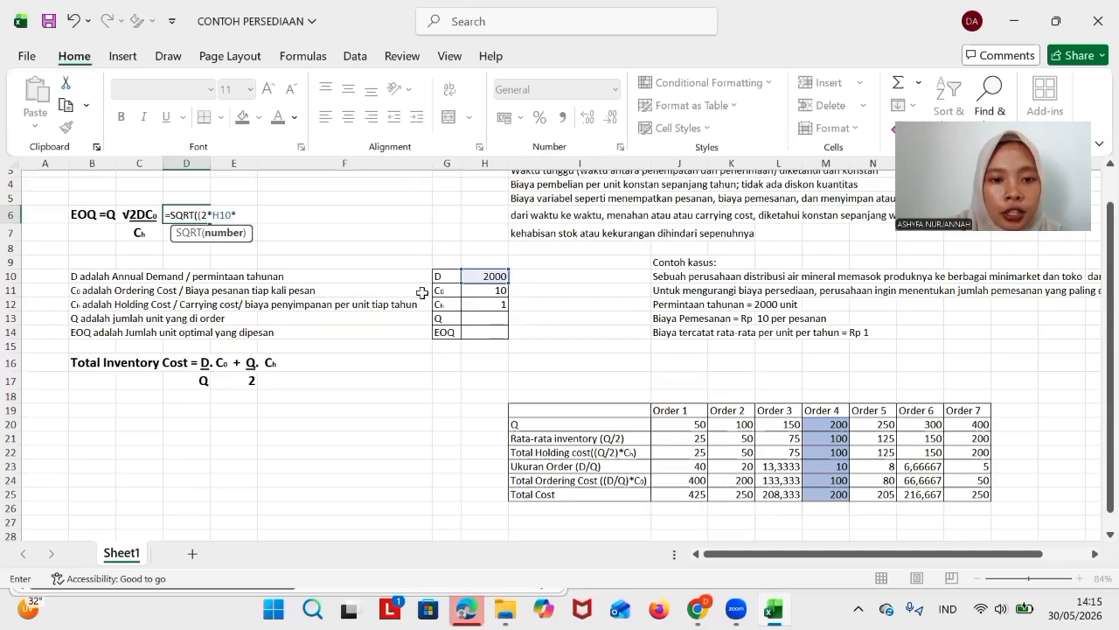
left_click(478, 293)
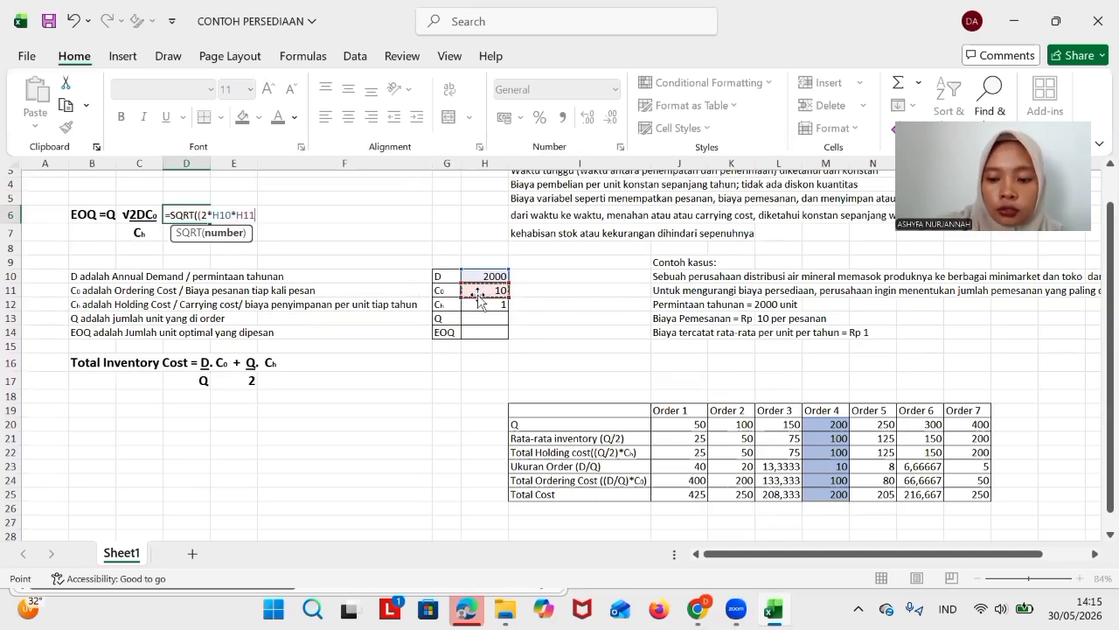
type("/")
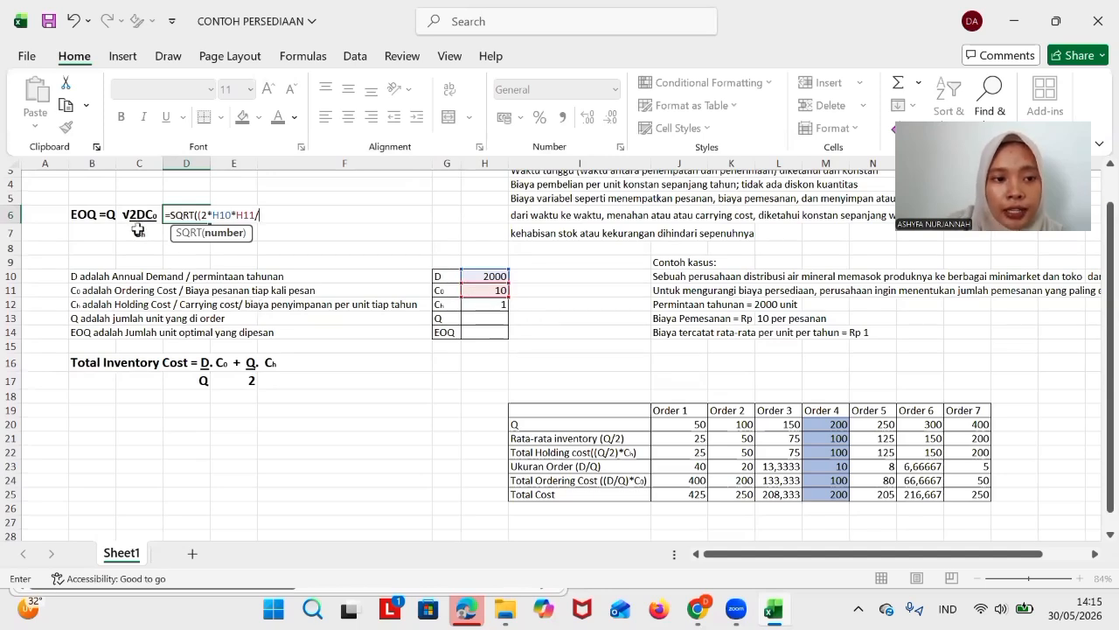
left_click(487, 308)
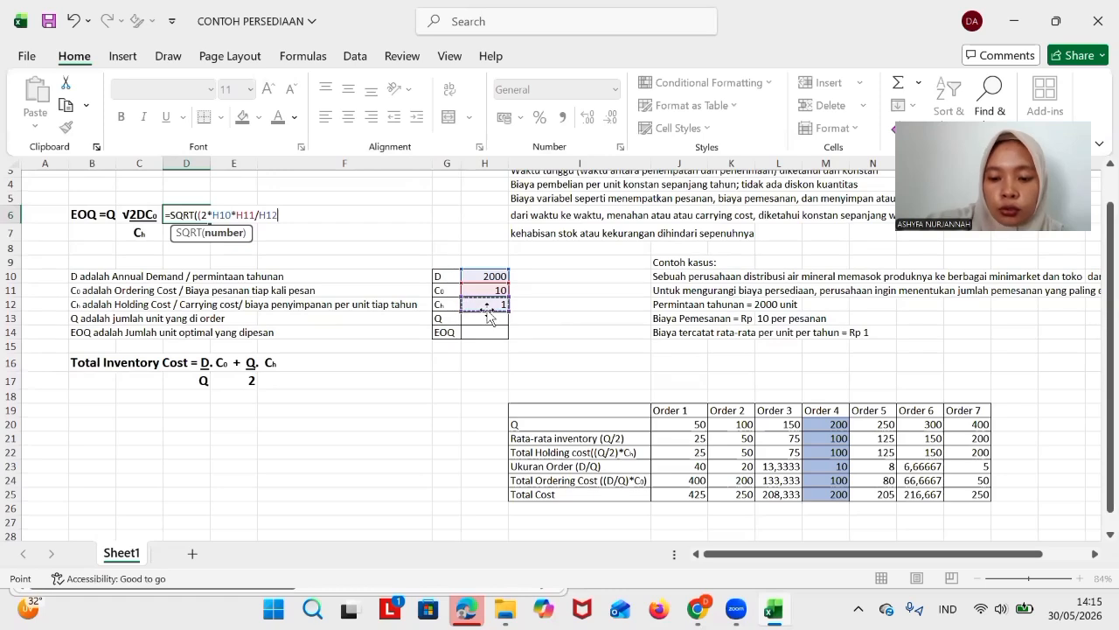
type("))")
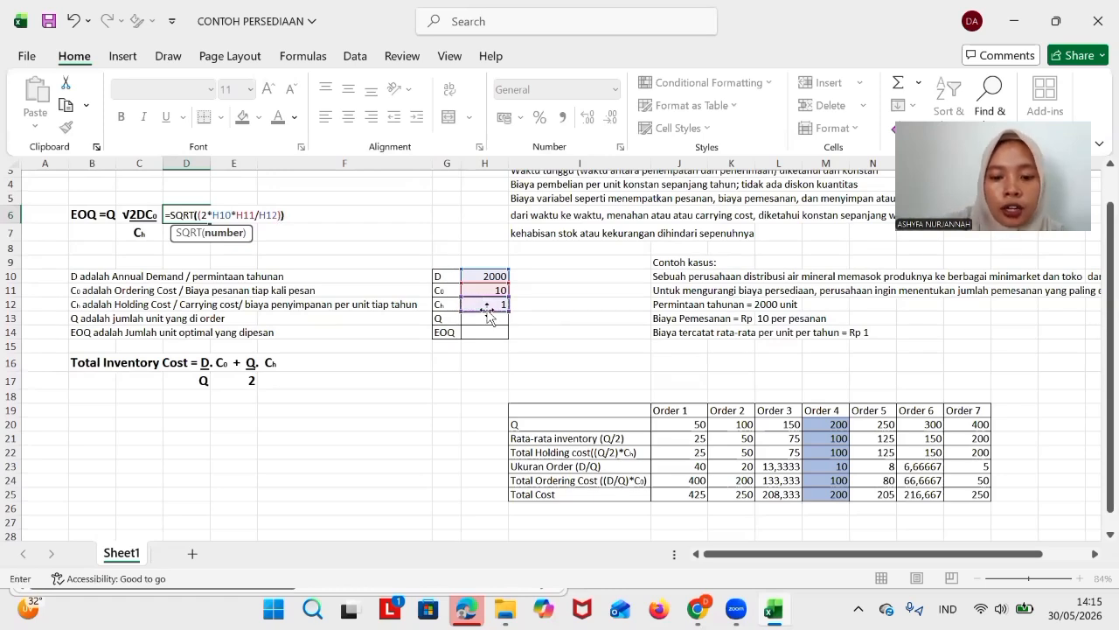
key("Return")
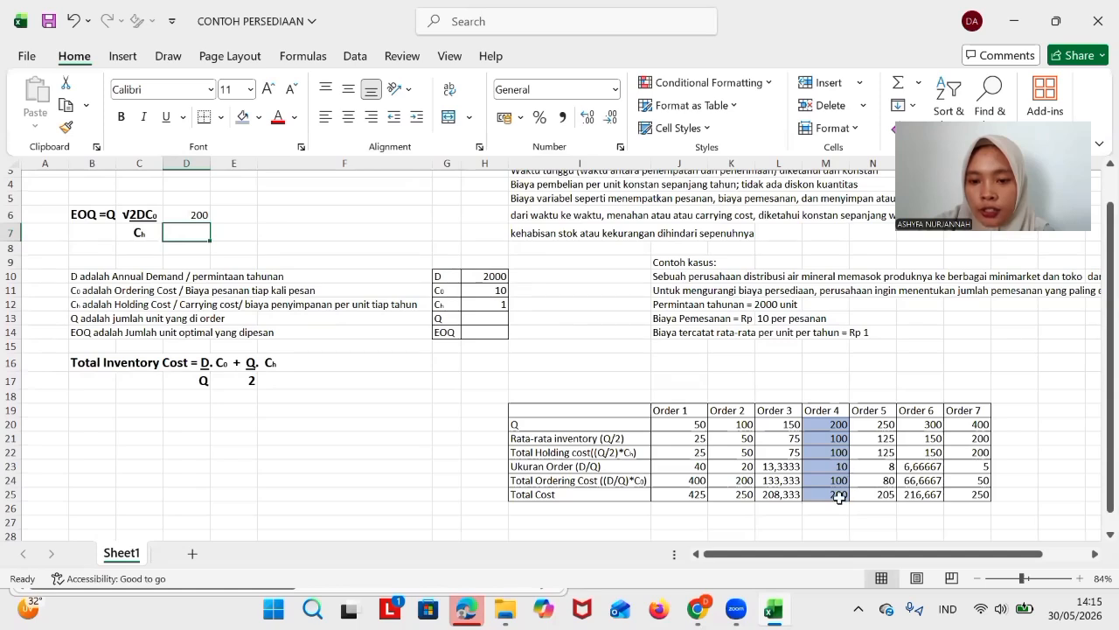
Enter 200 for both Q in H13 and EOQ in H14
left_click(490, 318)
type("200")
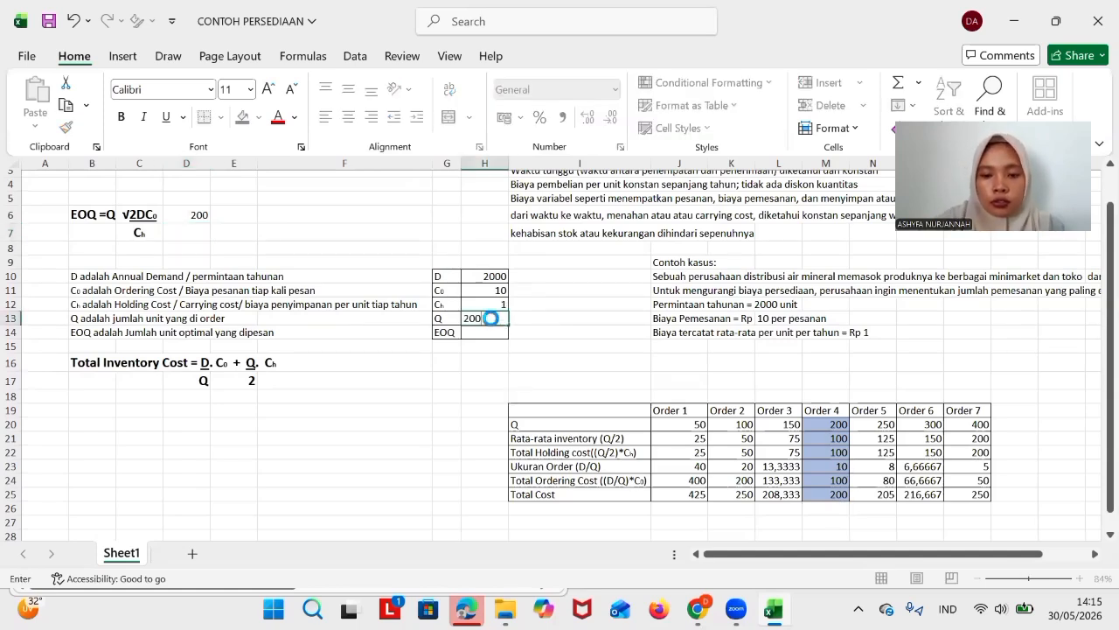
key("Down")
type("20")
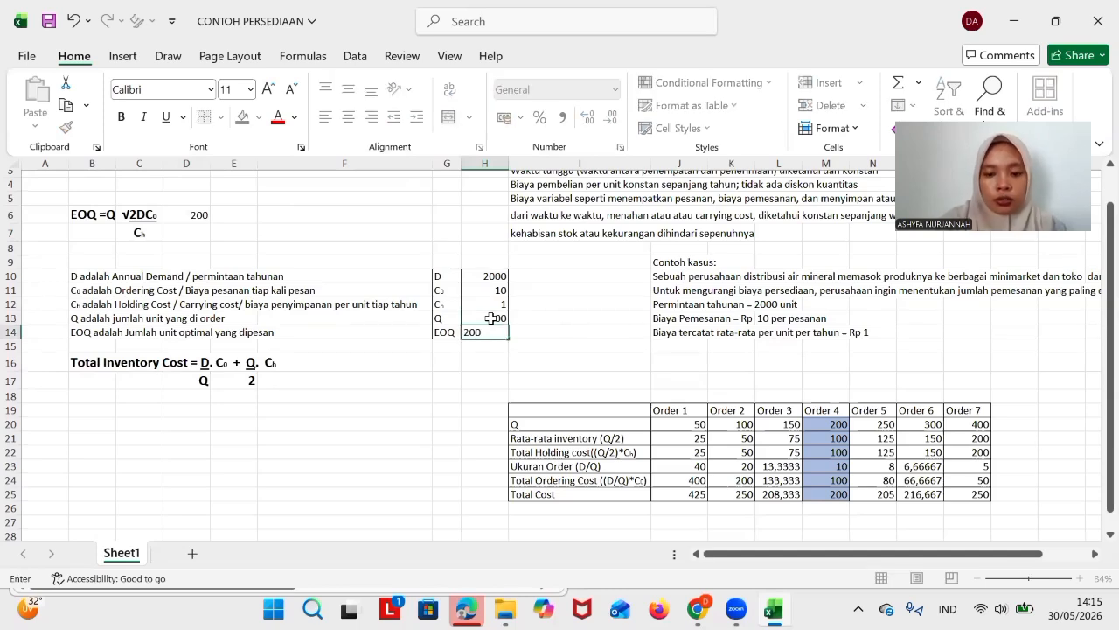
key("Return")
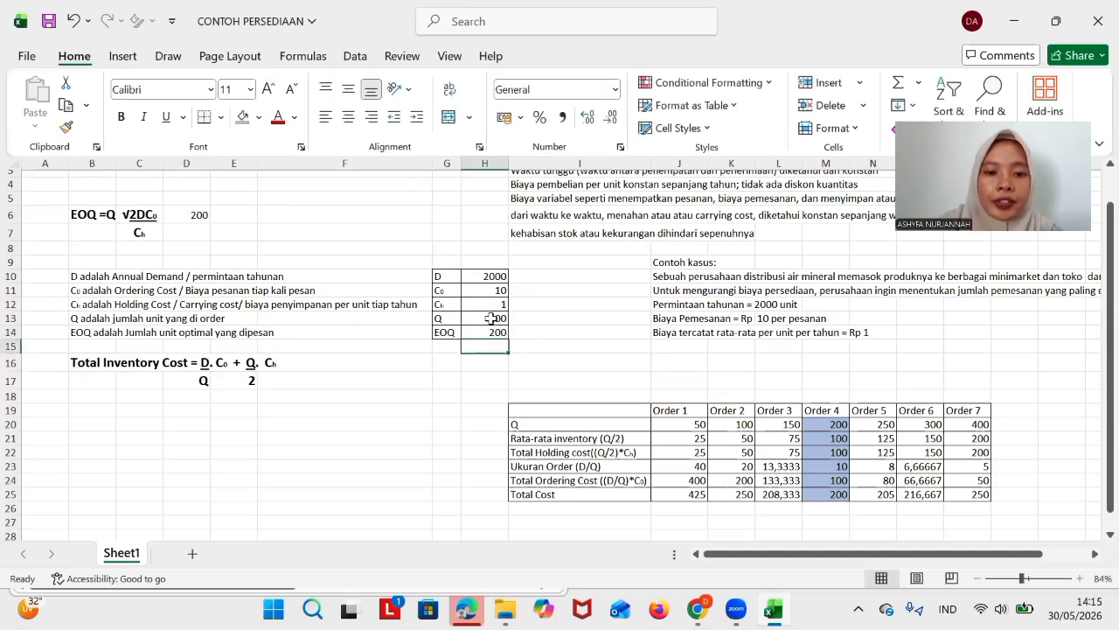
Hide row 21, Rata-rata inventory (Q/2), and unhide it again
scroll(492, 319, "down", 3)
scroll(491, 319, "right", 3)
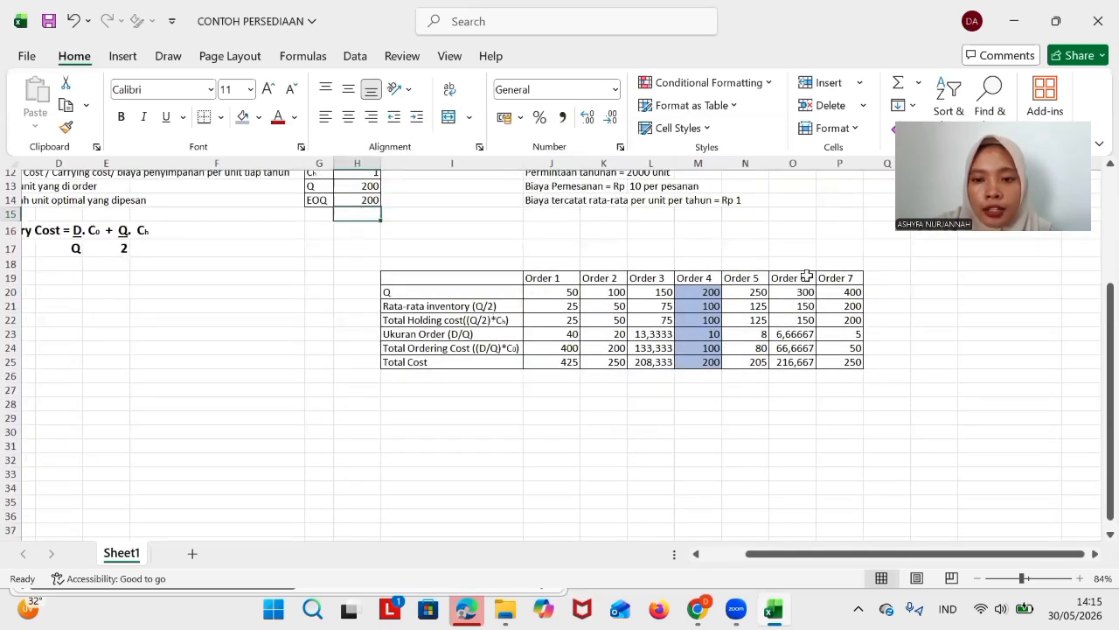
scroll(669, 300, "up", 3)
scroll(670, 300, "left", 2)
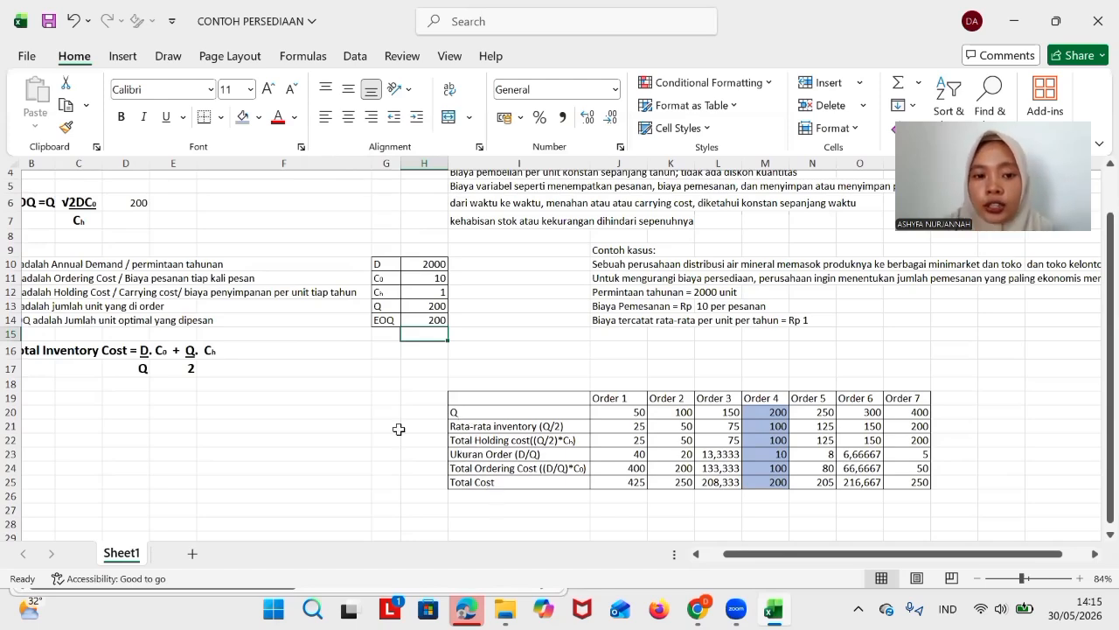
scroll(398, 427, "left", 1)
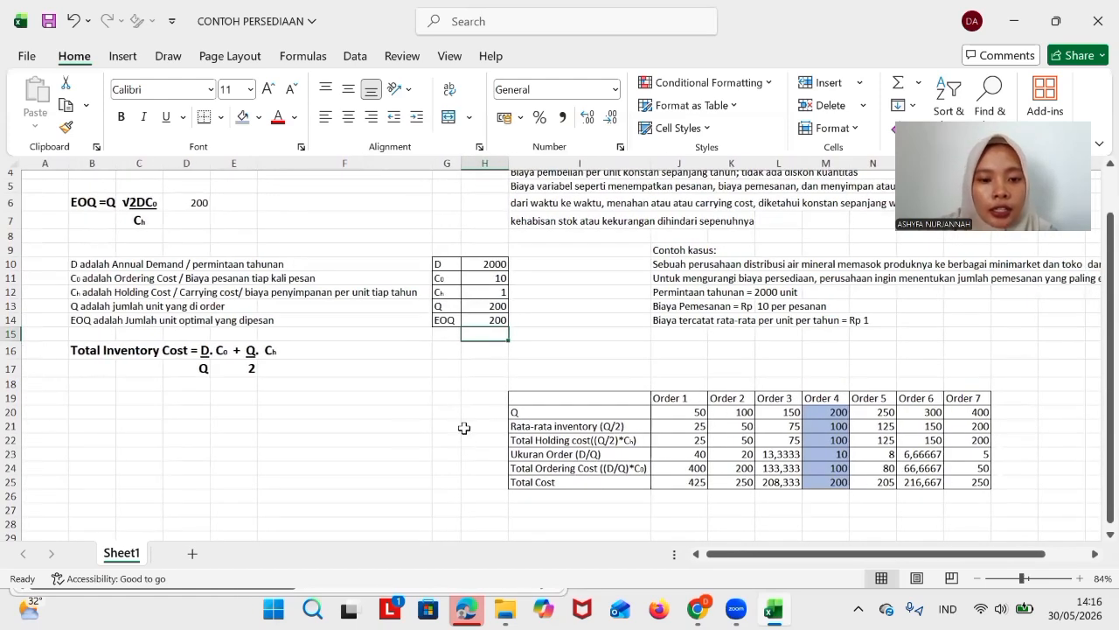
right_click(10, 426)
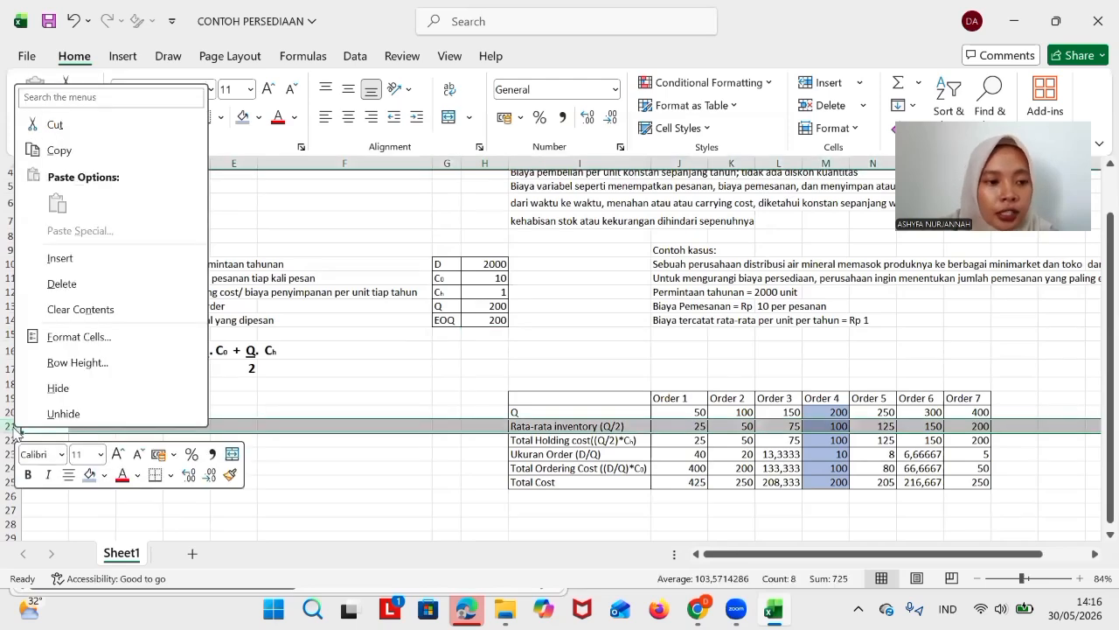
left_click(54, 388)
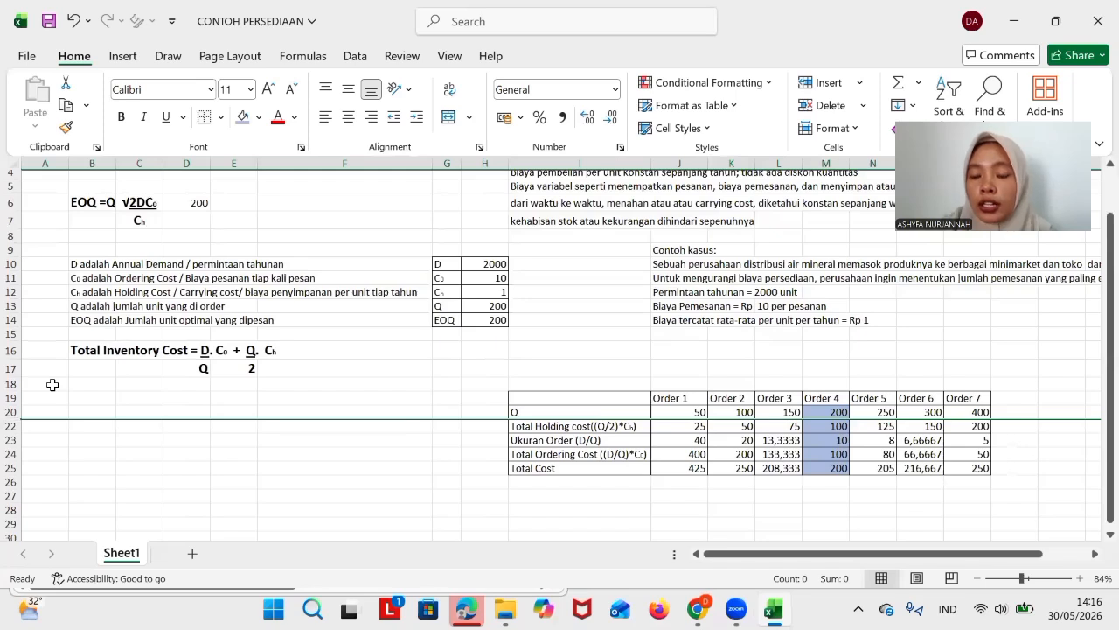
right_click(16, 420)
left_click(65, 407)
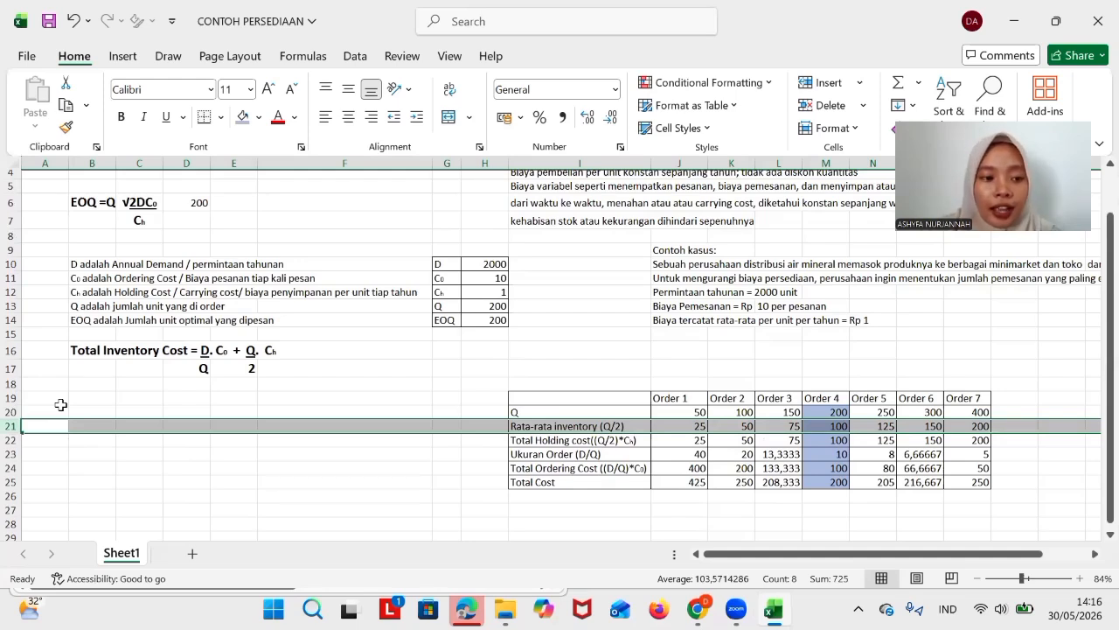
Hide row 21, Rata-rata inventory (Q/2), and row 23, Ukuran Order (D/Q), in the cost table
right_click(16, 428)
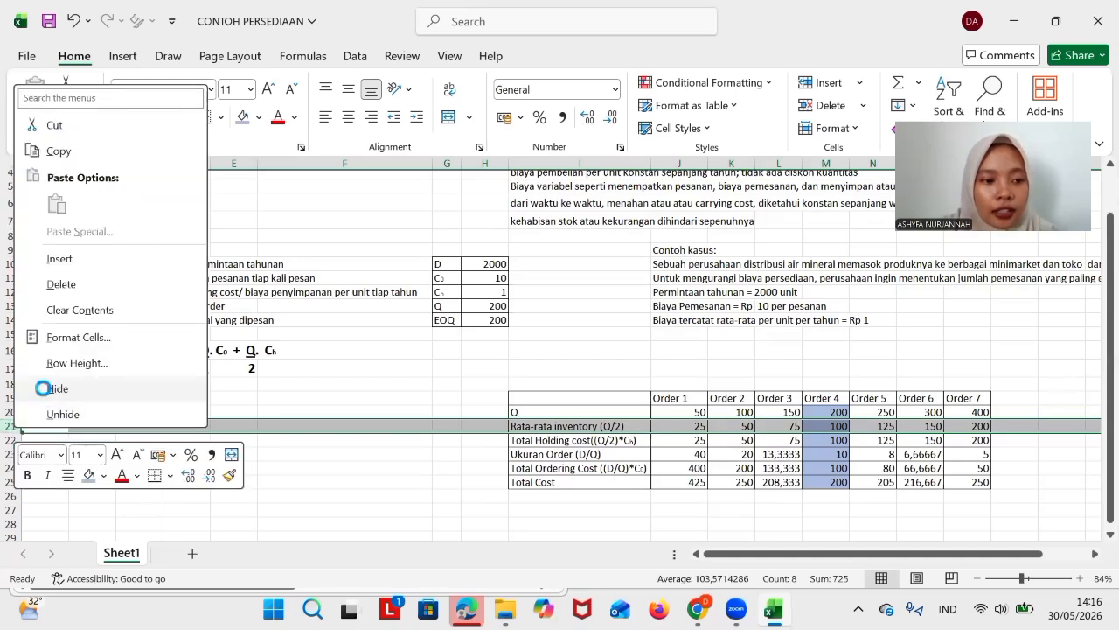
left_click(43, 387)
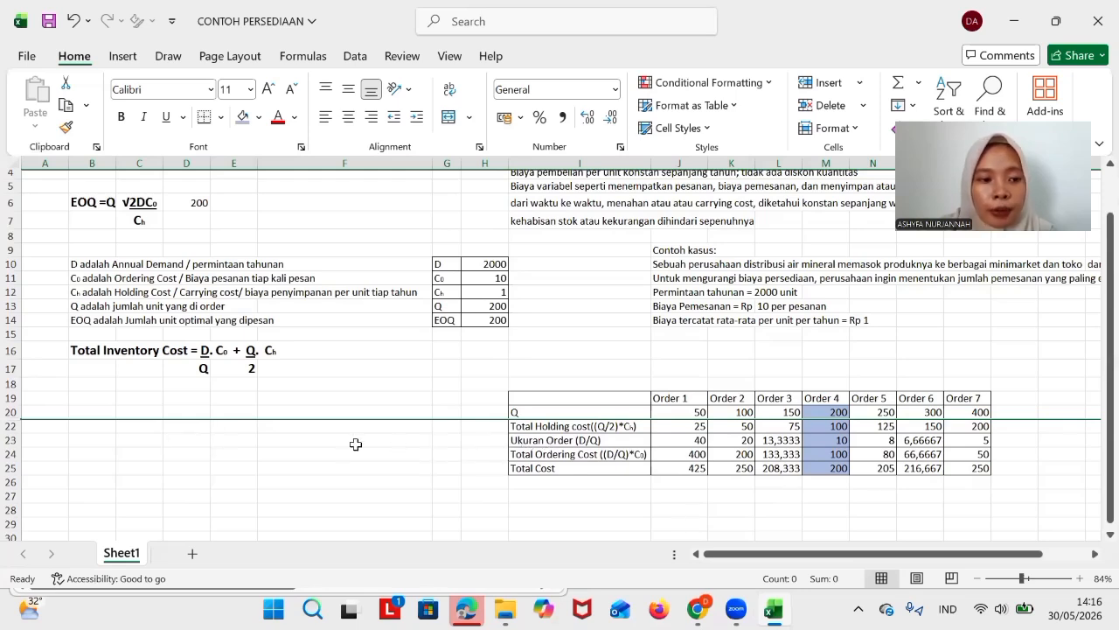
right_click(12, 443)
left_click(56, 404)
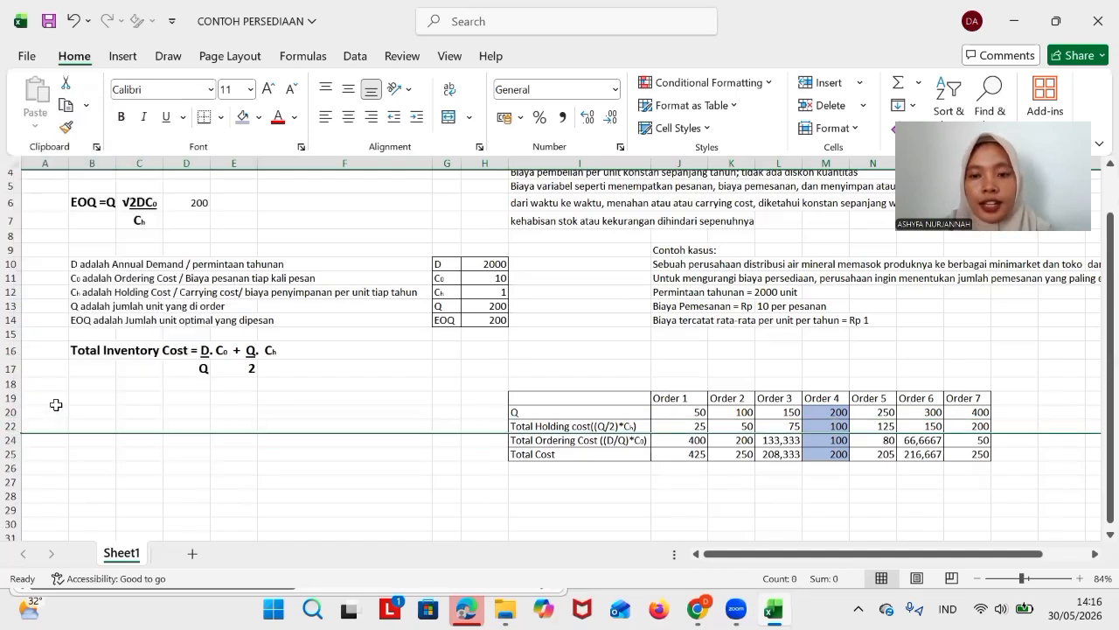
Unhide row 23, Ukuran Order (D/Q), and hide it again
right_click(13, 434)
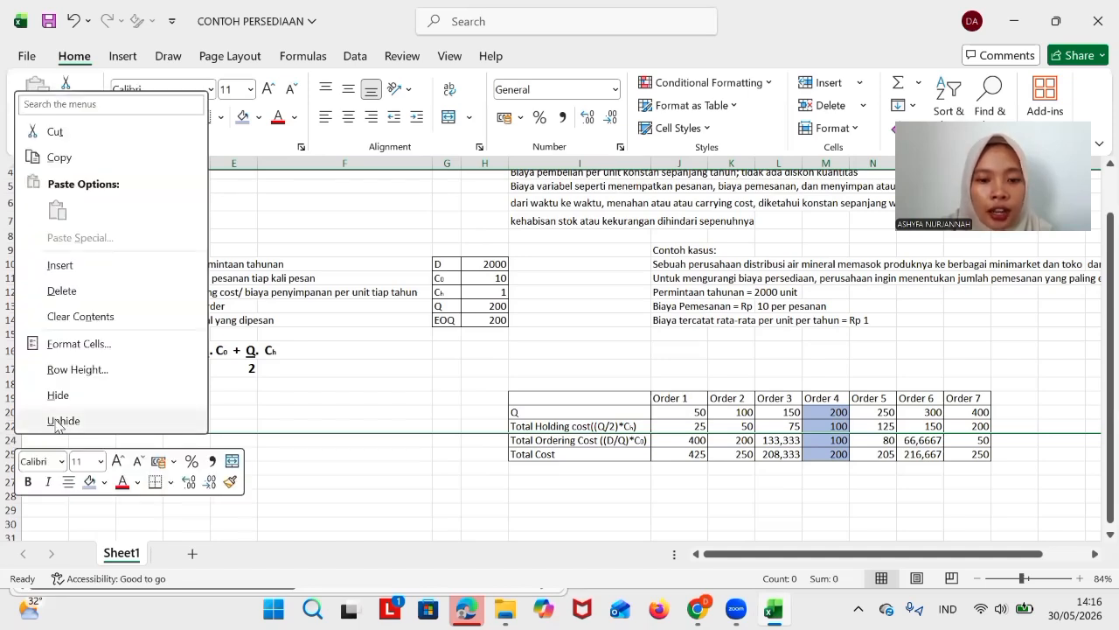
left_click(55, 420)
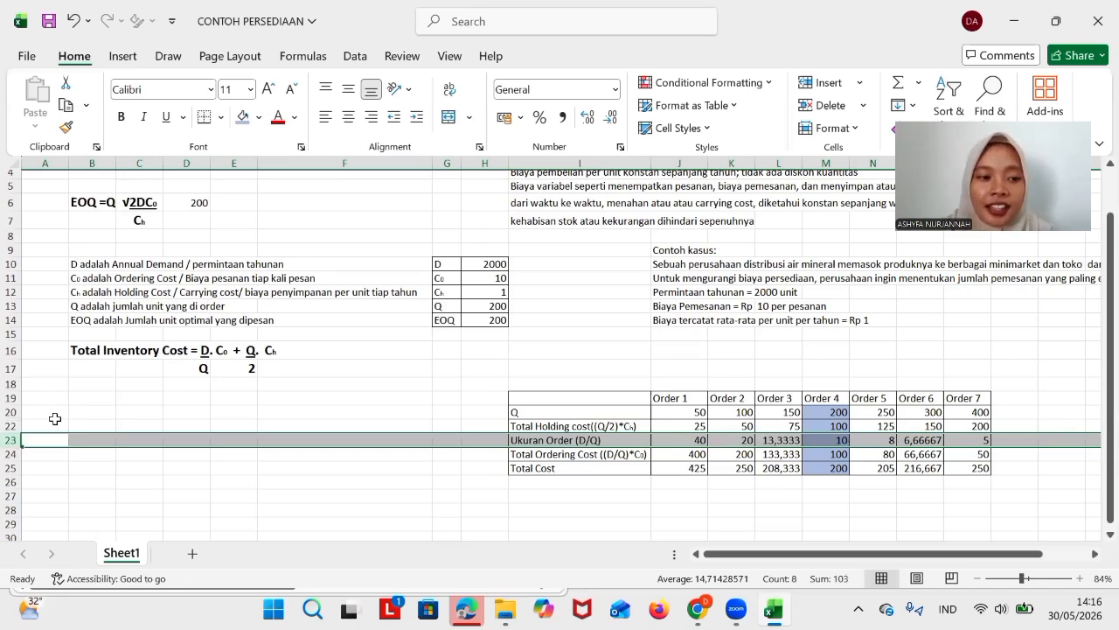
right_click(12, 439)
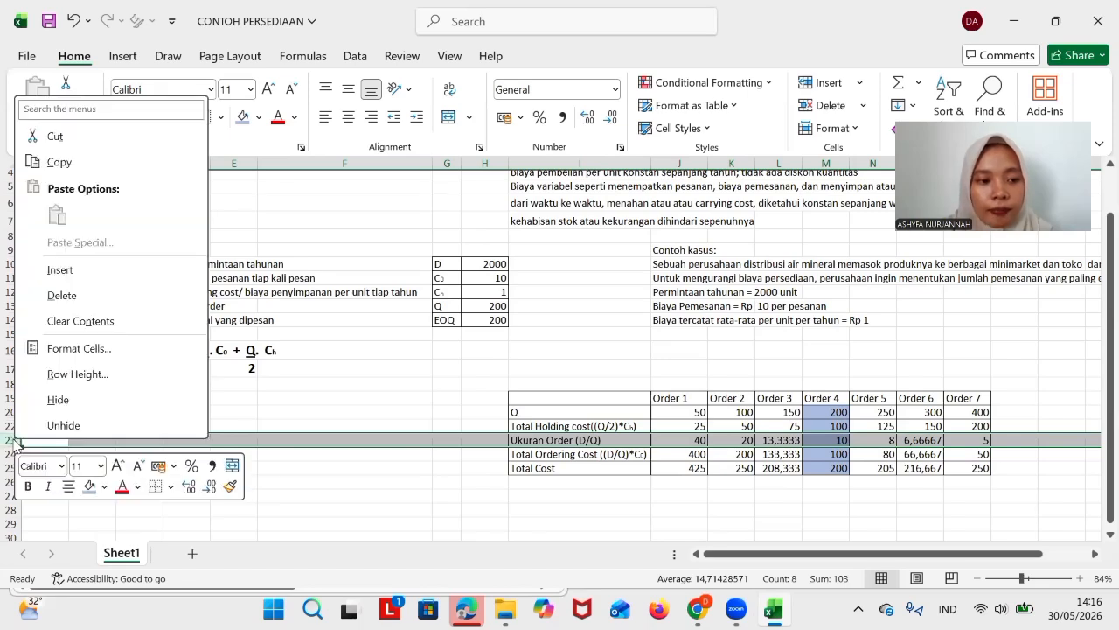
left_click(55, 401)
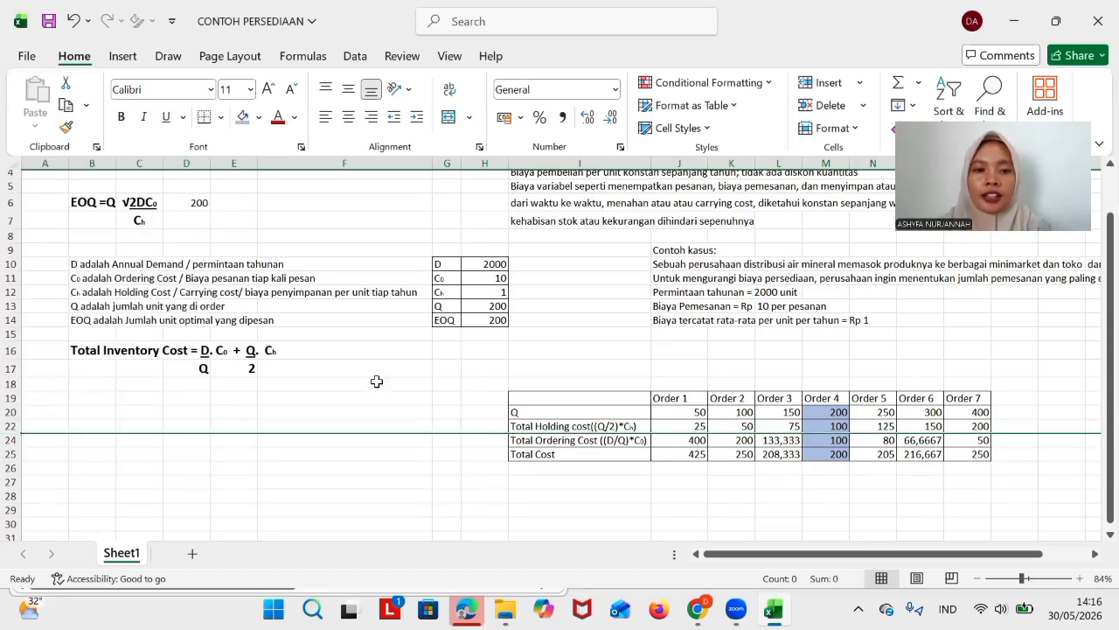
Insert a scatter chart with smooth lines and markers from the cost table range I20:P25, without the Order headings
scroll(376, 381, "up", 3)
scroll(376, 381, "right", 2)
scroll(376, 381, "down", 3)
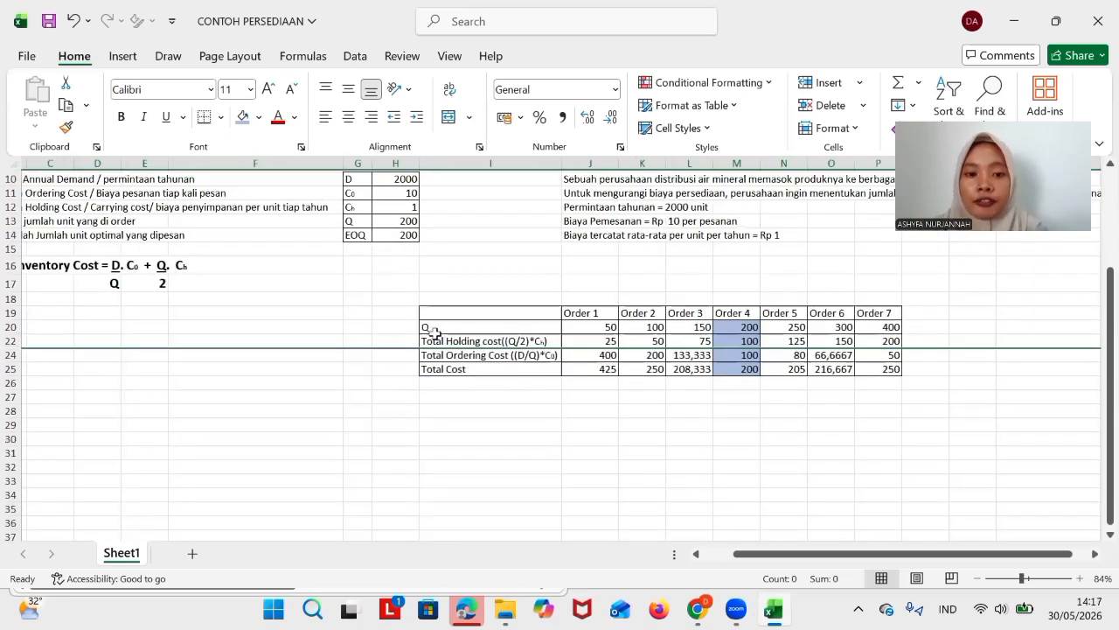
left_click(355, 396)
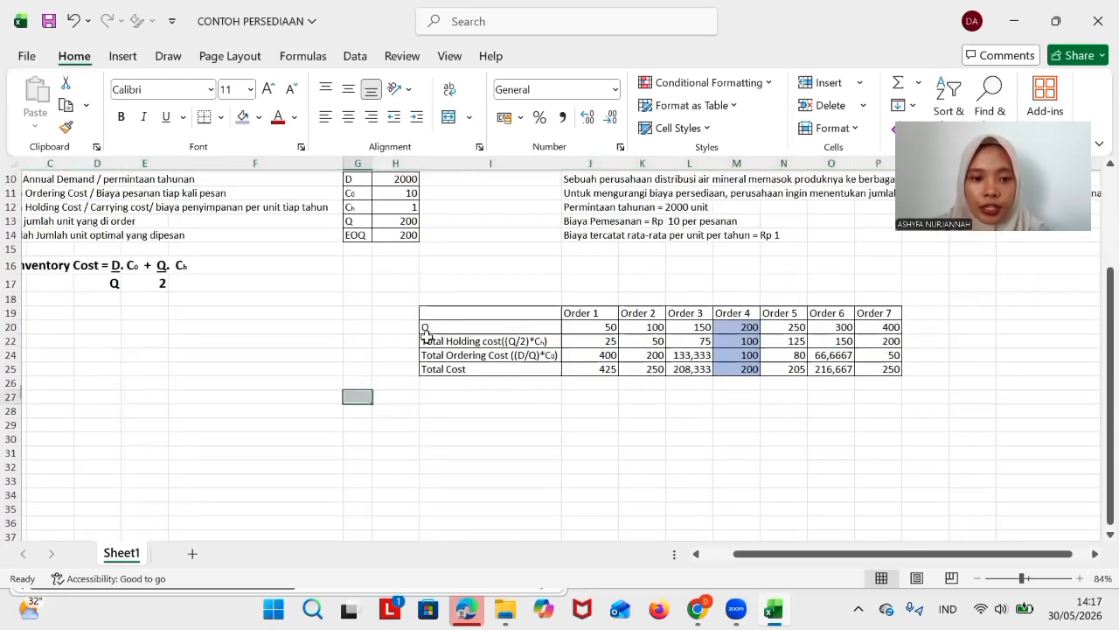
left_click_drag(424, 326, 892, 370)
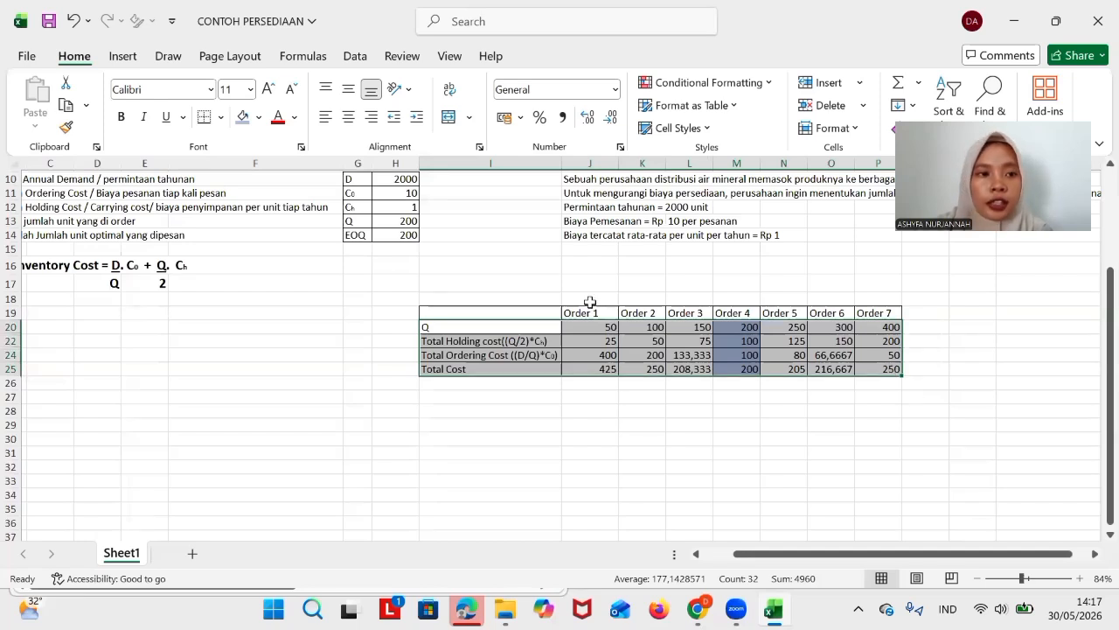
left_click(123, 62)
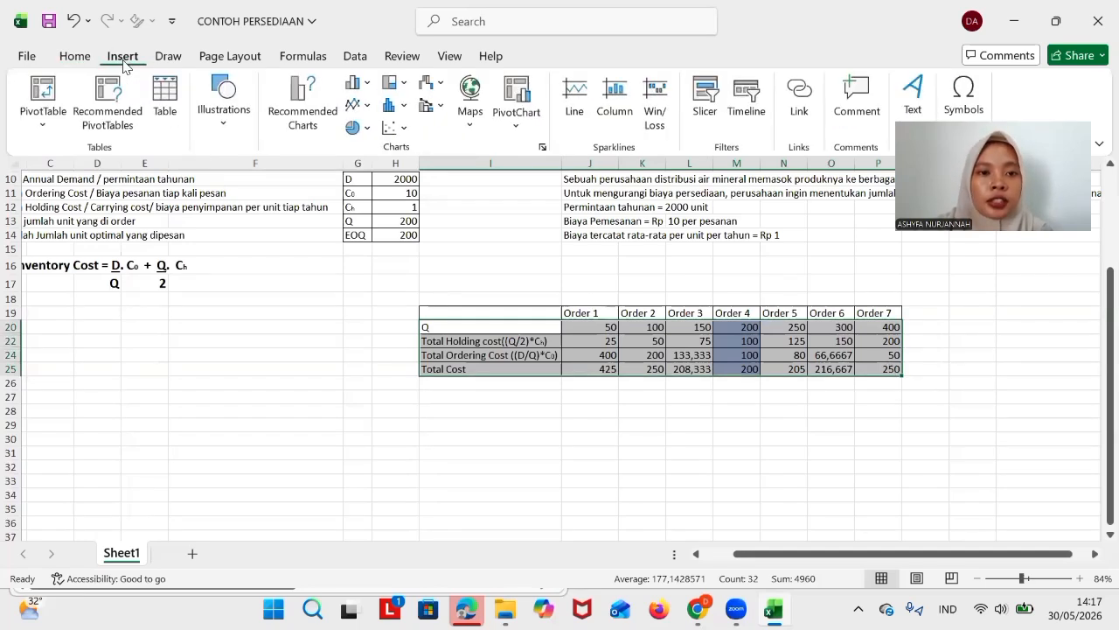
left_click(402, 131)
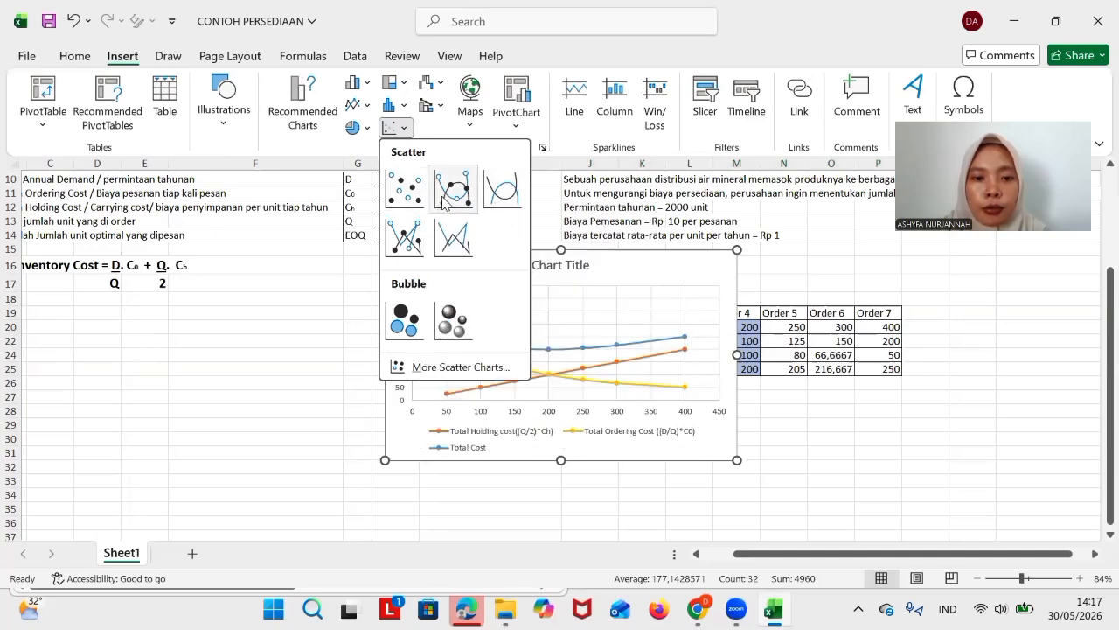
left_click(443, 199)
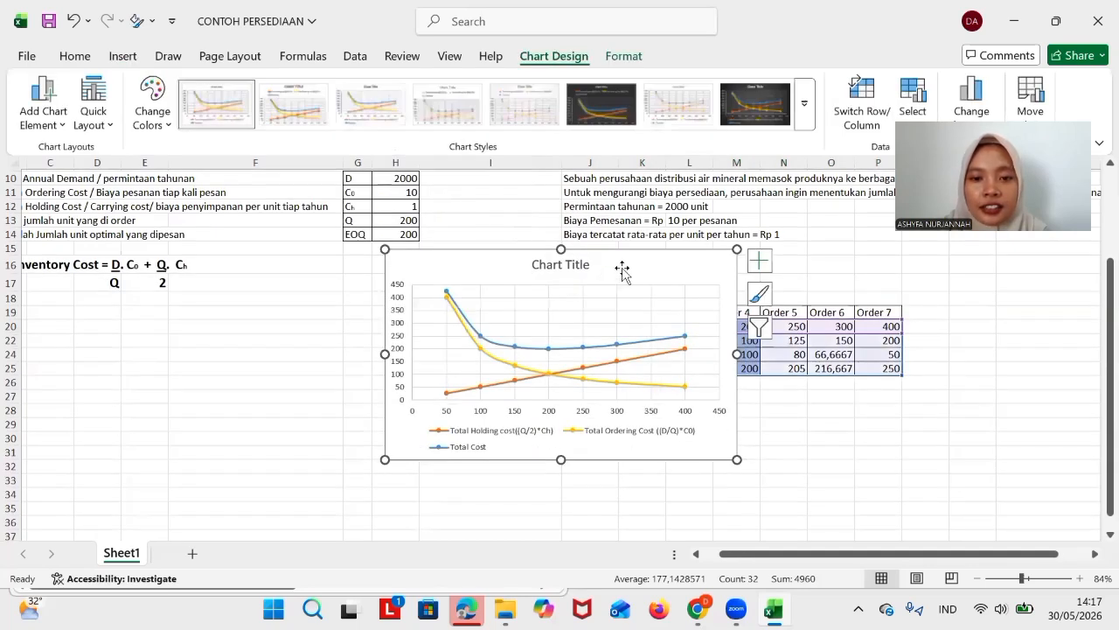
Move the scatter chart directly below the cost table so it no longer covers any rows, and deselect it
left_click_drag(622, 267, 659, 370)
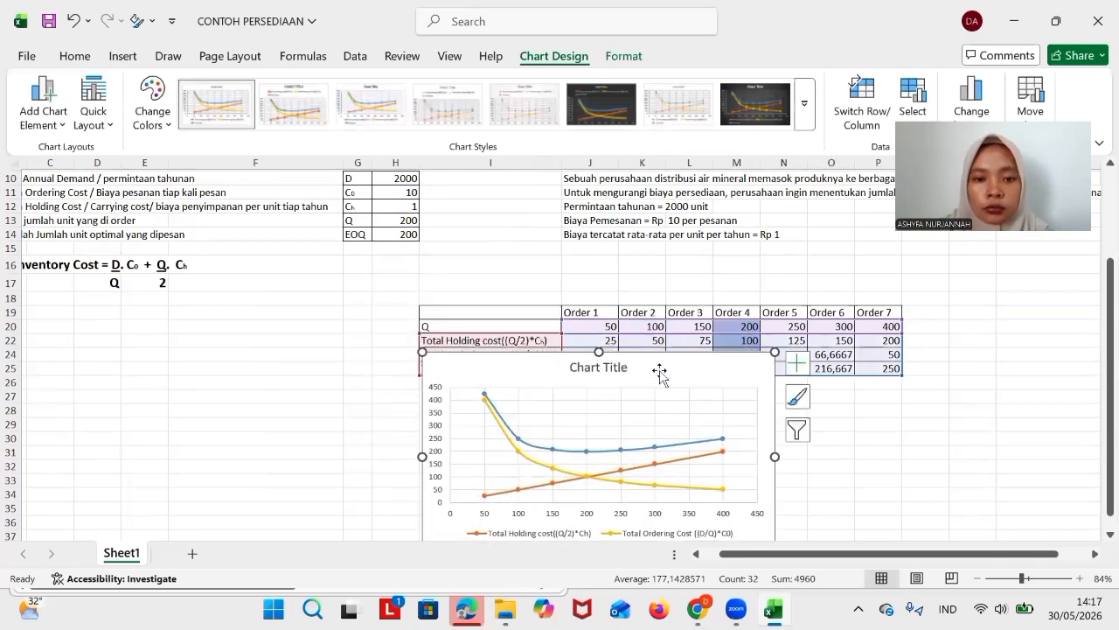
scroll(919, 424, "down", 2)
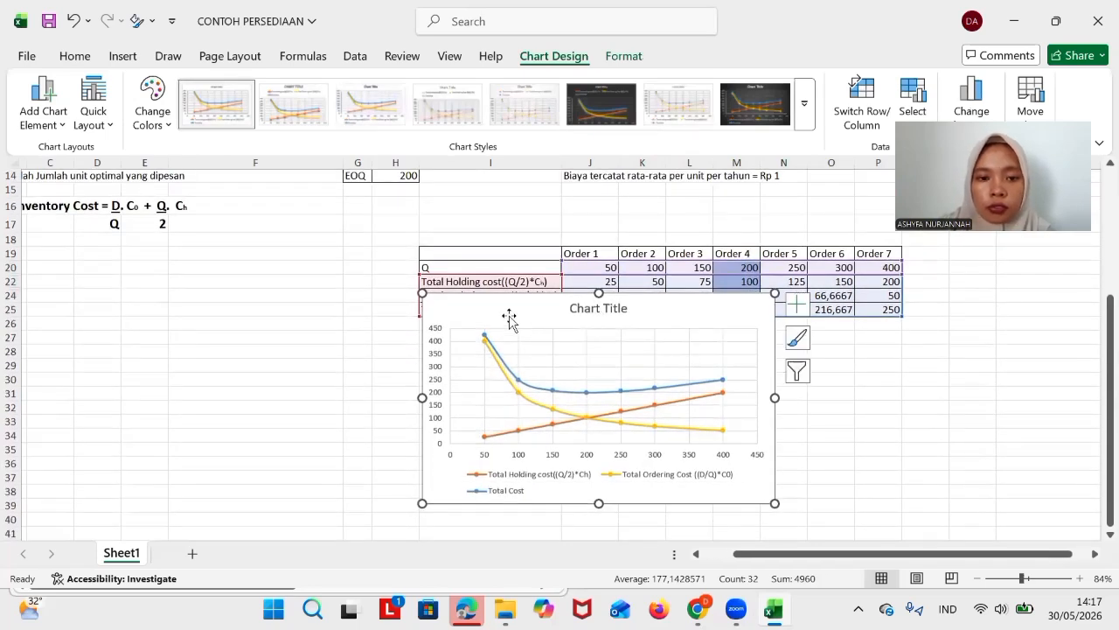
left_click_drag(420, 301, 475, 354)
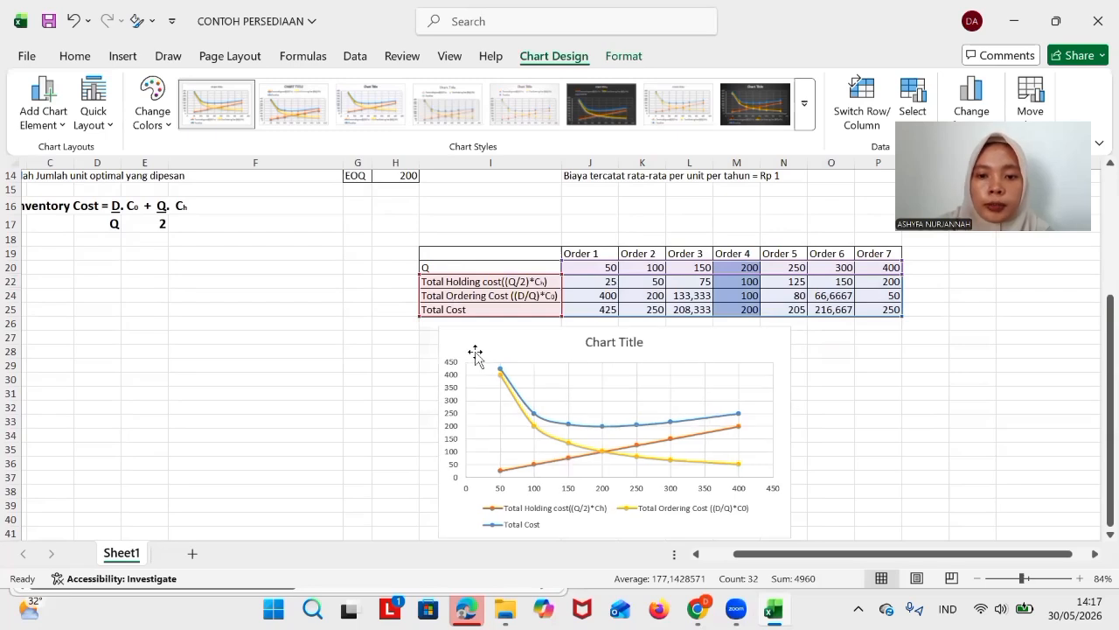
left_click(915, 382)
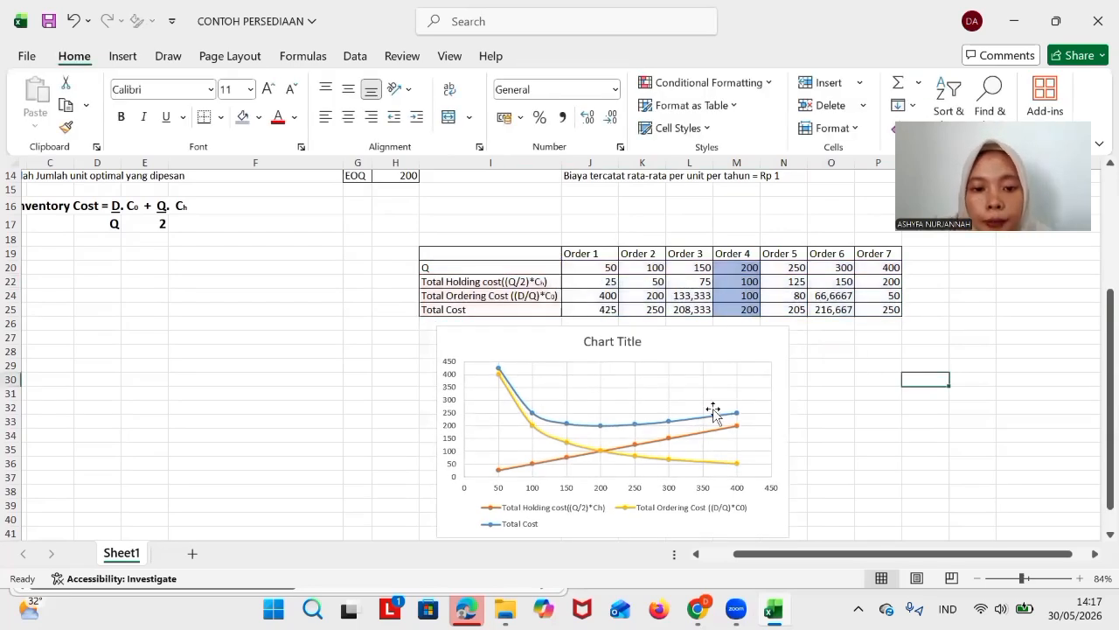
Examine the Total Cost, Total Ordering Cost and Total Holding Cost curves and where the ordering and holding curves cross
left_click(595, 427)
left_click(587, 429)
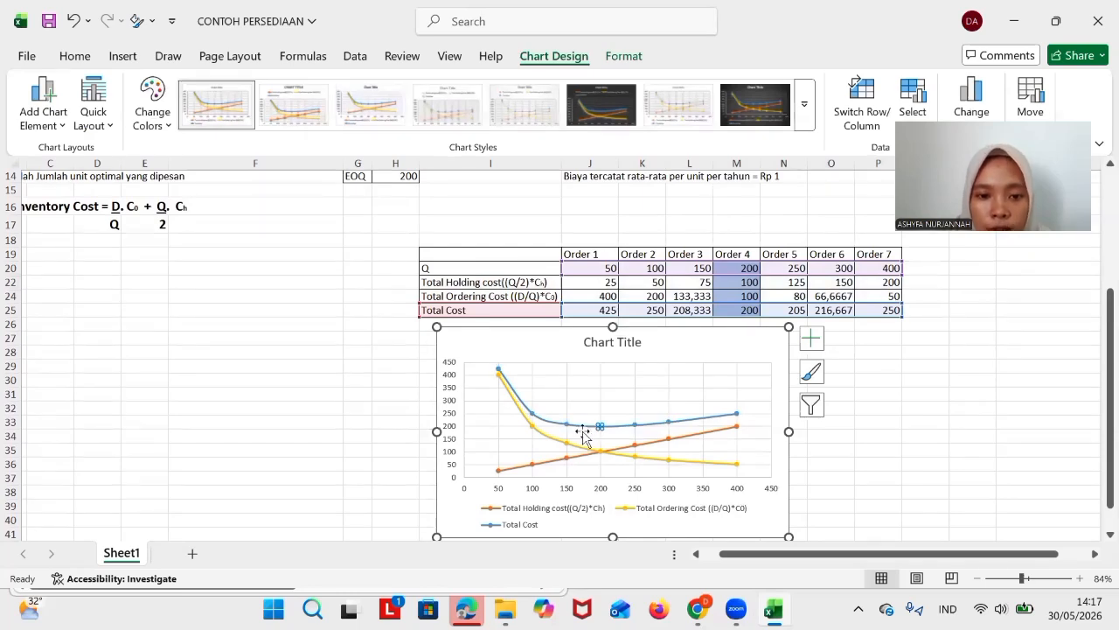
left_click(558, 444)
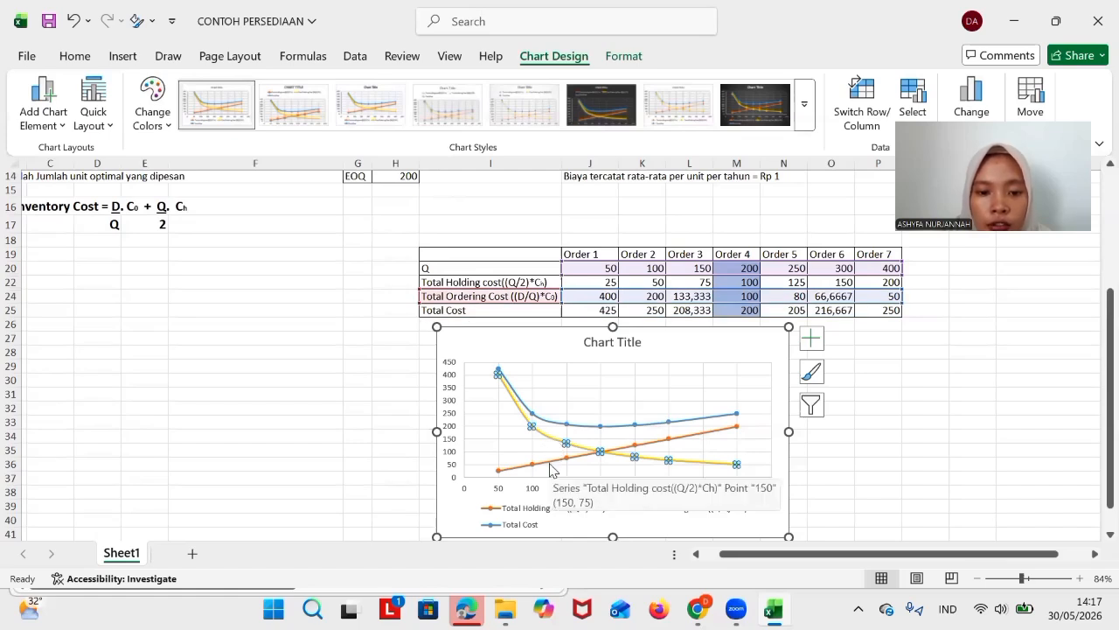
left_click(550, 469)
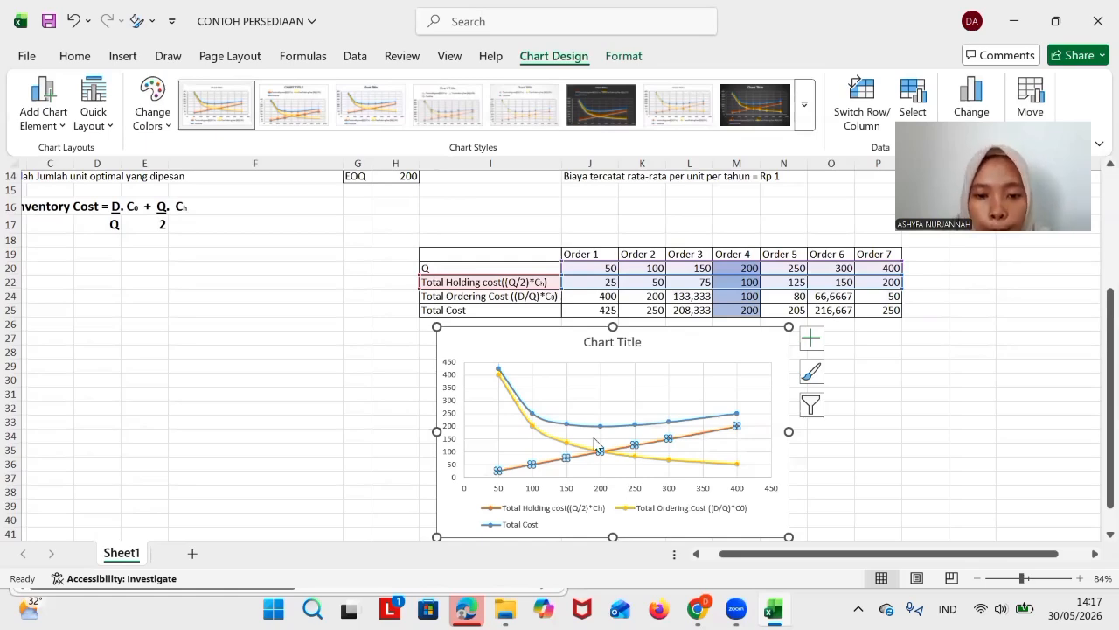
left_click(390, 409)
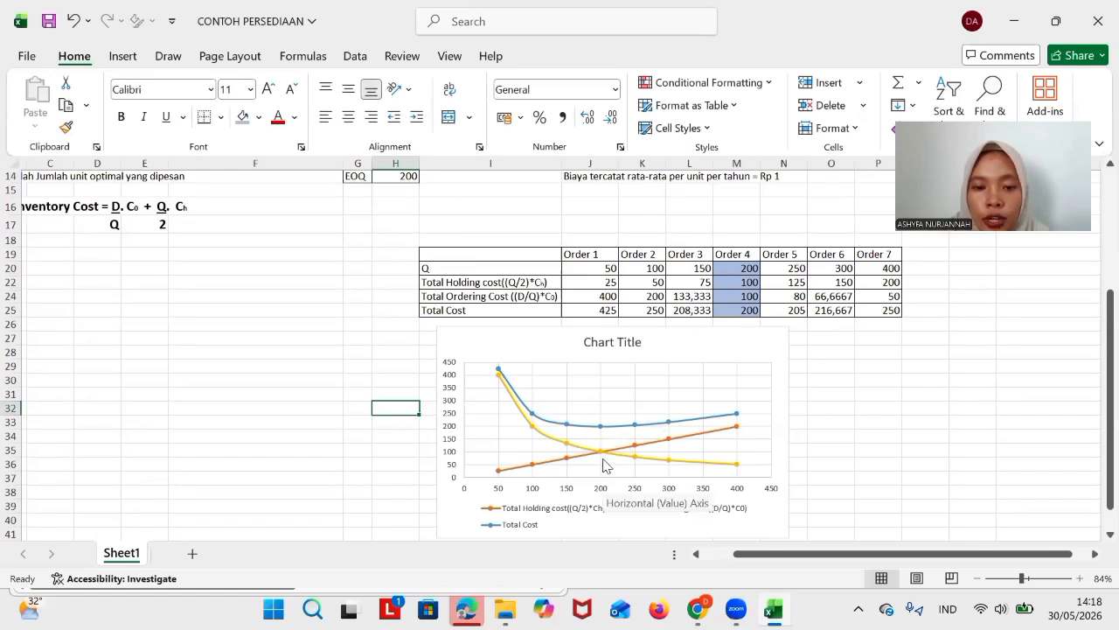
mouse_move(602, 455)
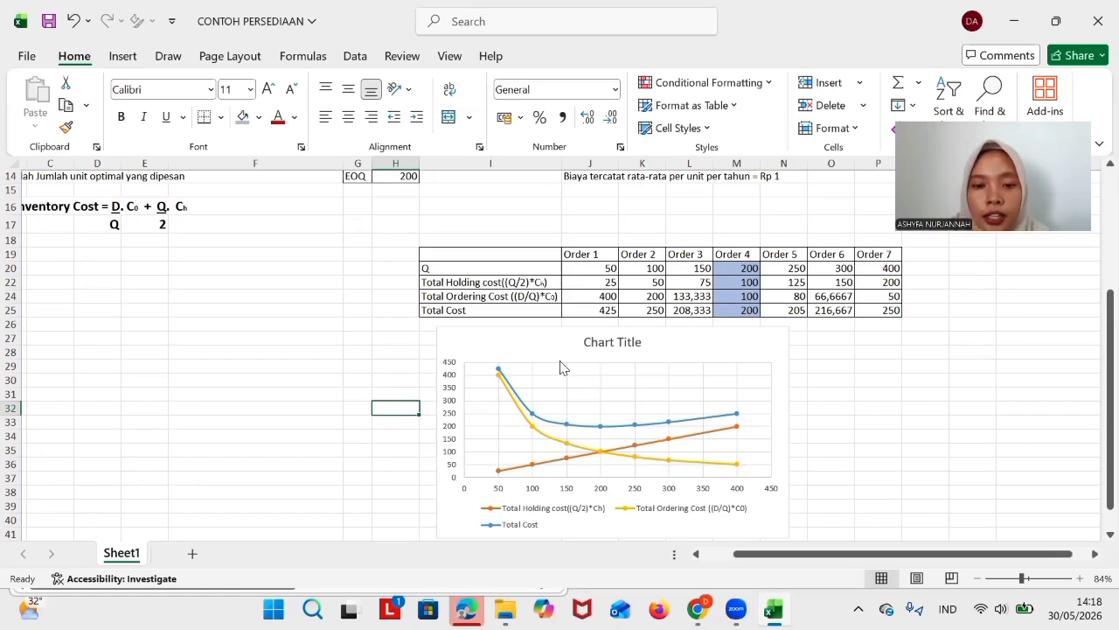
Compare the EOQ result beside its formula with the cost table and chart, and view the whole worksheet at 60% zoom
scroll(272, 300, "left", 2)
scroll(272, 300, "up", 4)
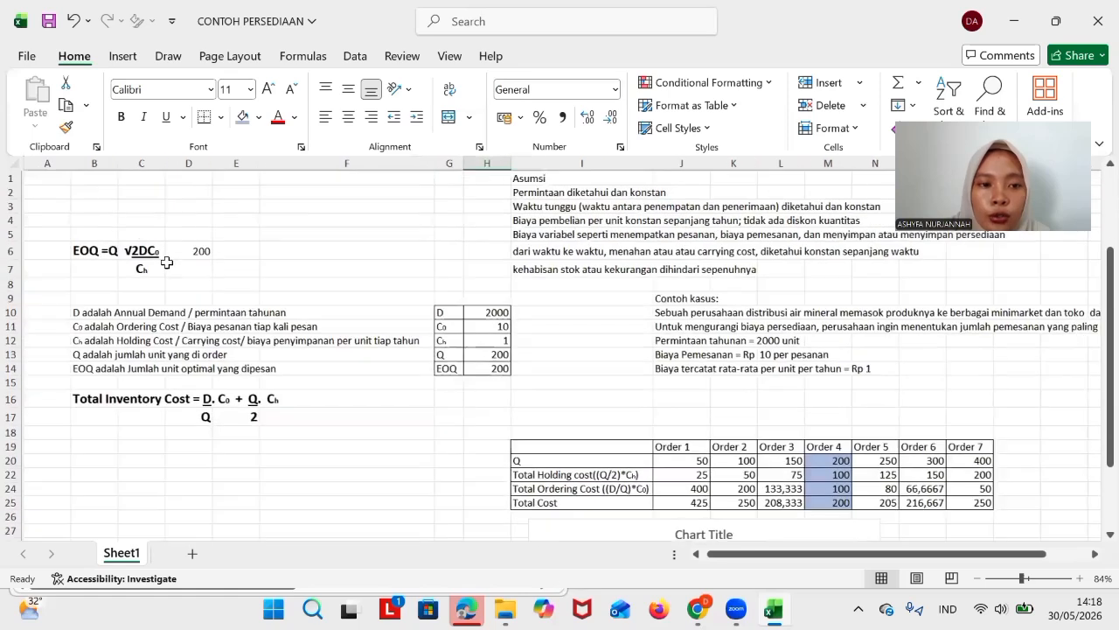
scroll(163, 257, "down", 2)
scroll(533, 357, "right", 2)
scroll(532, 357, "down", 5)
scroll(532, 358, "right", 1)
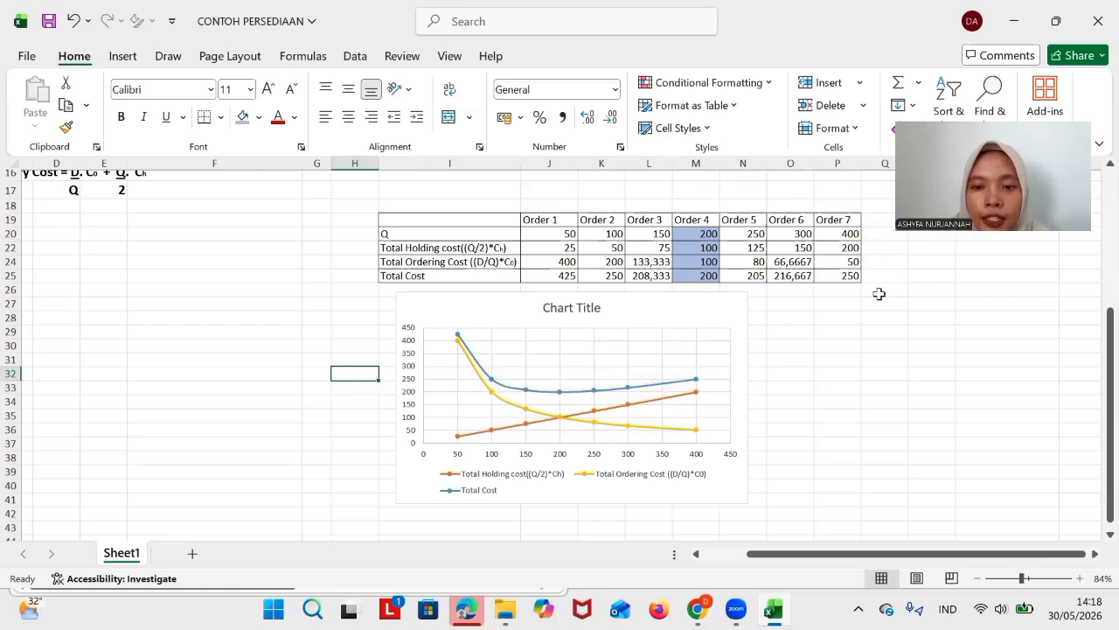
scroll(878, 294, "down", 3, "ctrl")
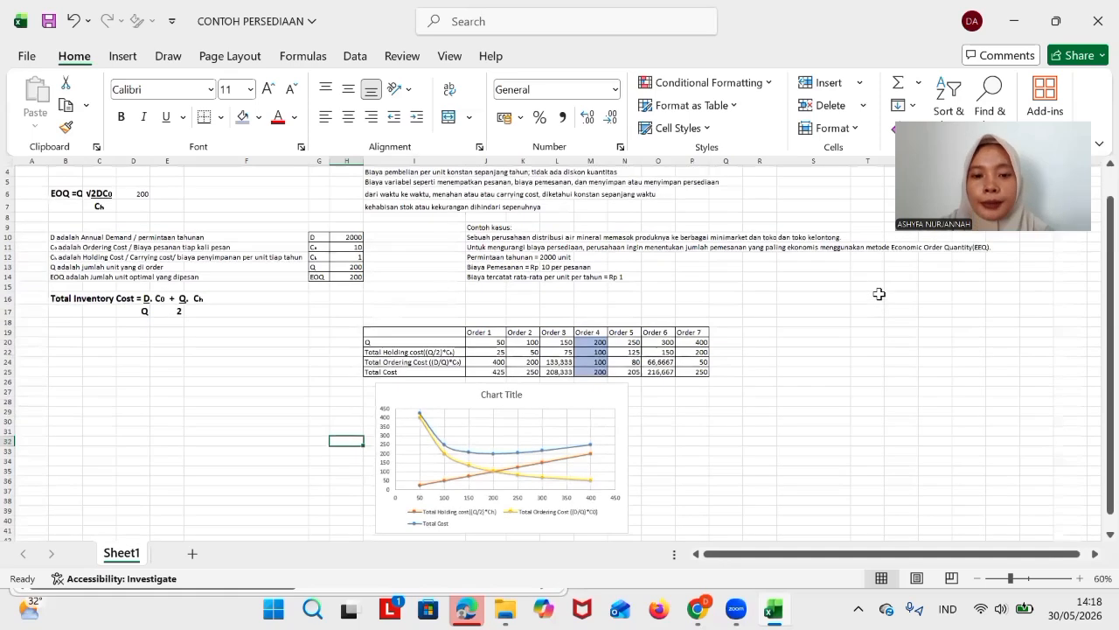
scroll(878, 294, "up", 1)
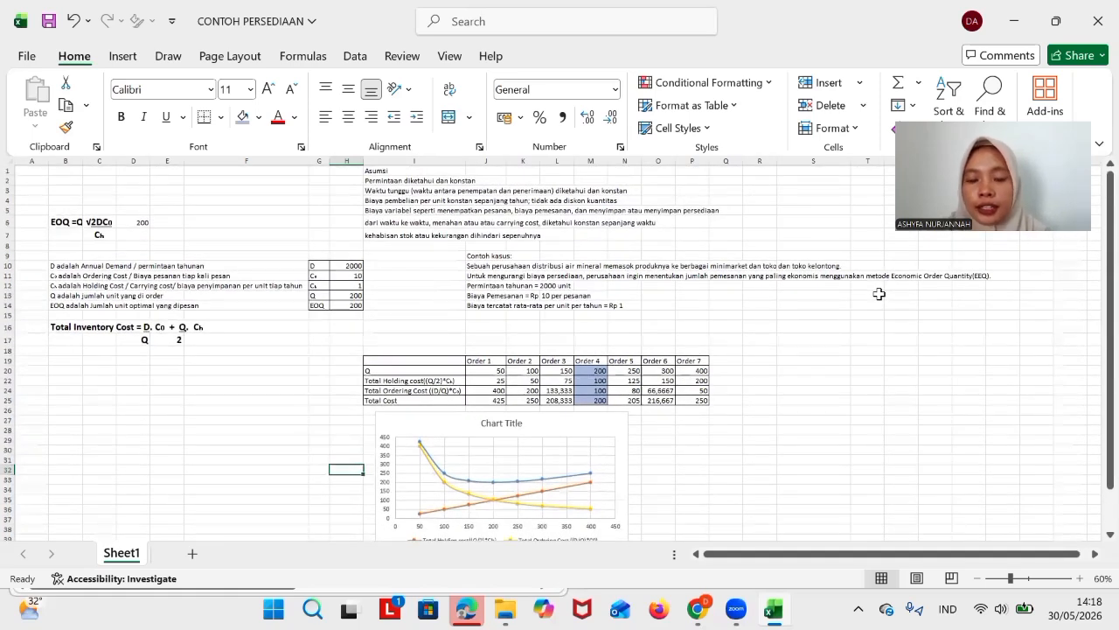